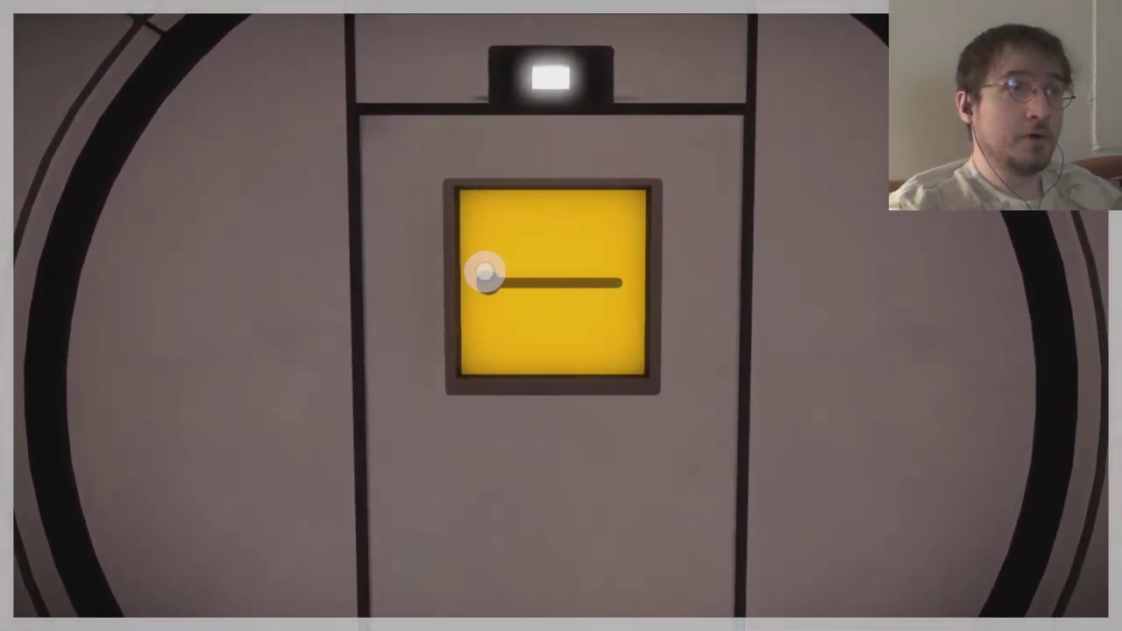
Step: Trace the round door panel's line and walk into the opened doorway
{"action": "left_click", "coordinate": [617, 283]}
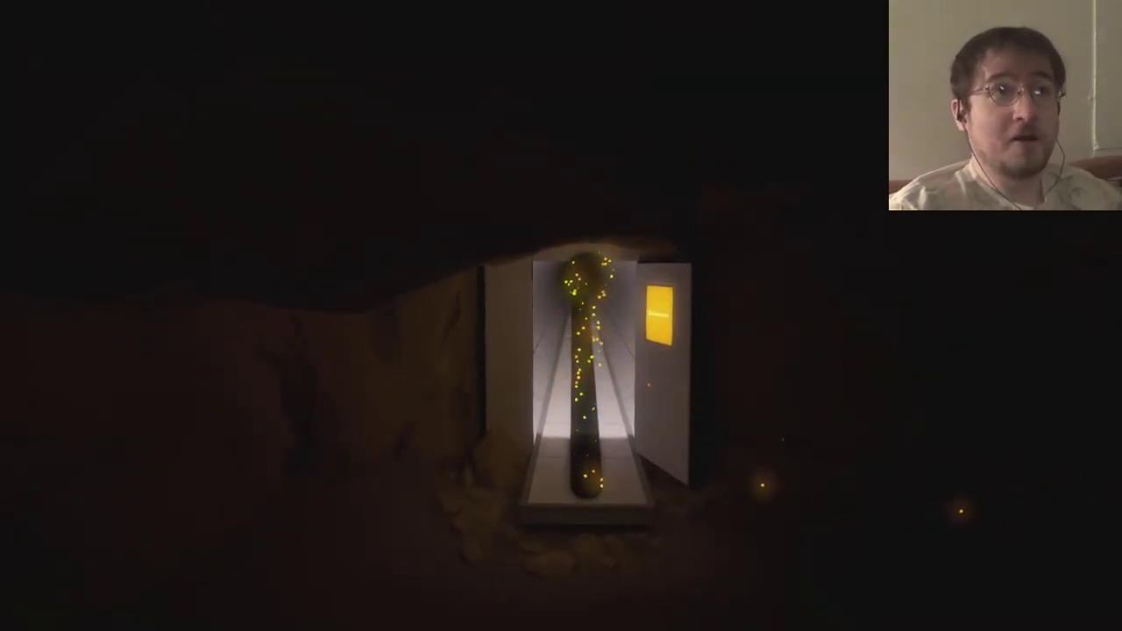
{"action": "key", "text": "w"}
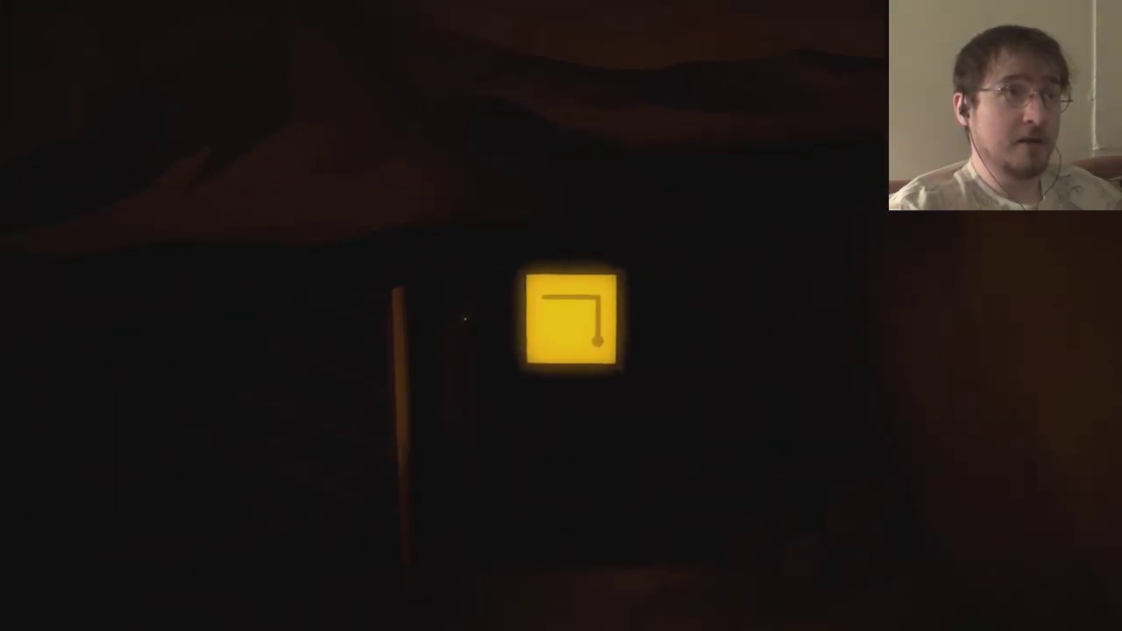
Step: Trace the L-shaped line on the passage panel, climb into the garden and engage the maze panel
{"action": "left_click", "coordinate": [467, 319]}
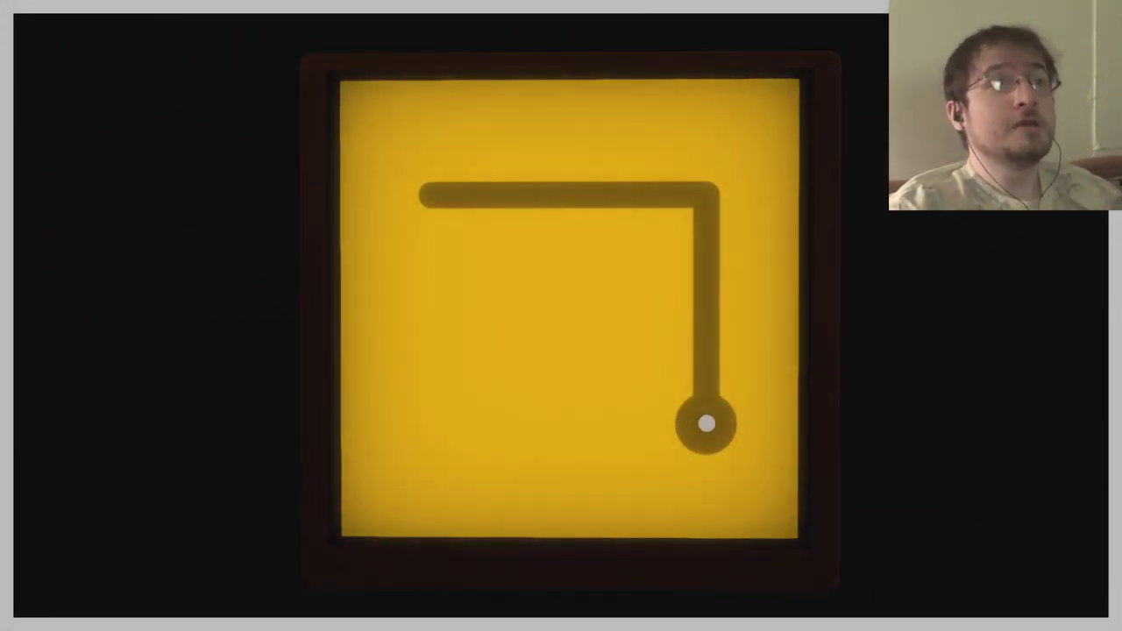
{"action": "left_click", "coordinate": [706, 425]}
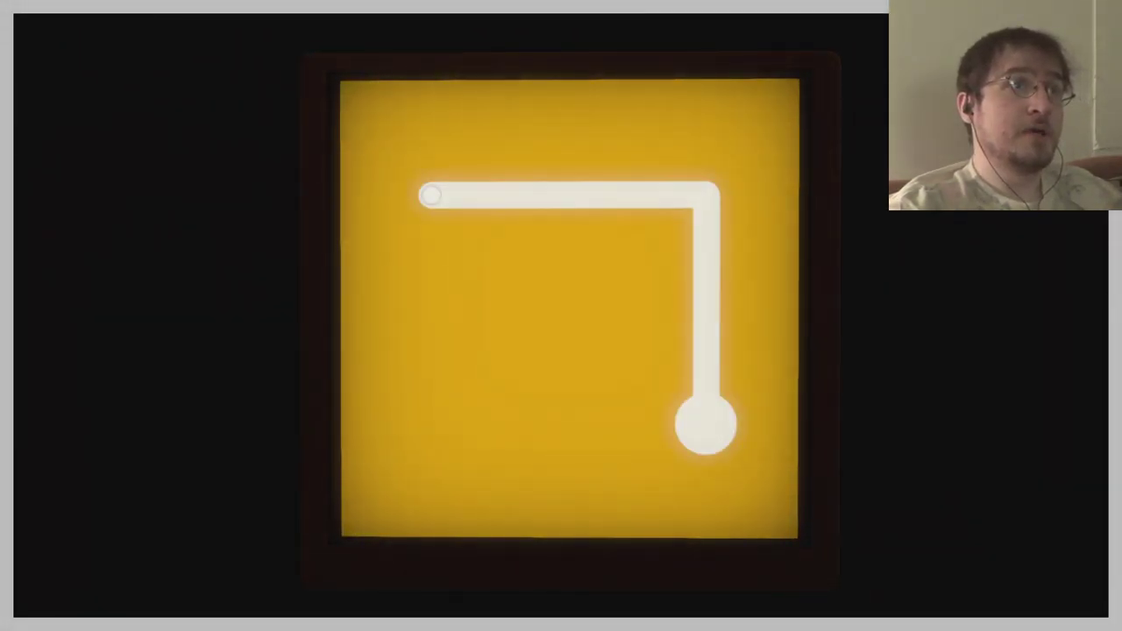
{"action": "key", "text": "w"}
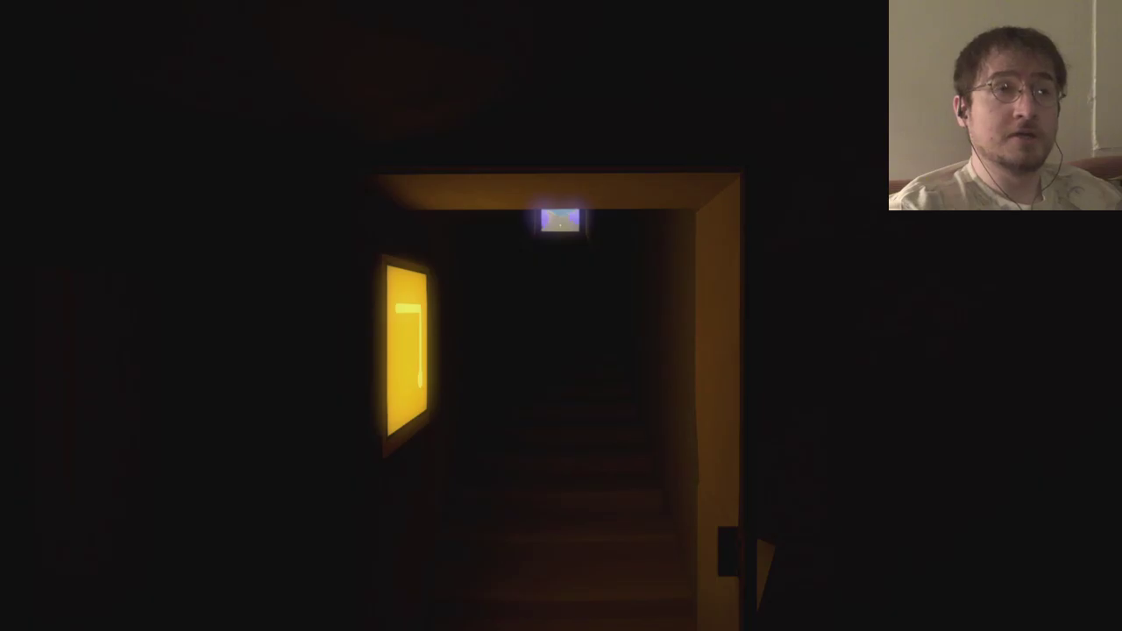
{"action": "key", "text": "w"}
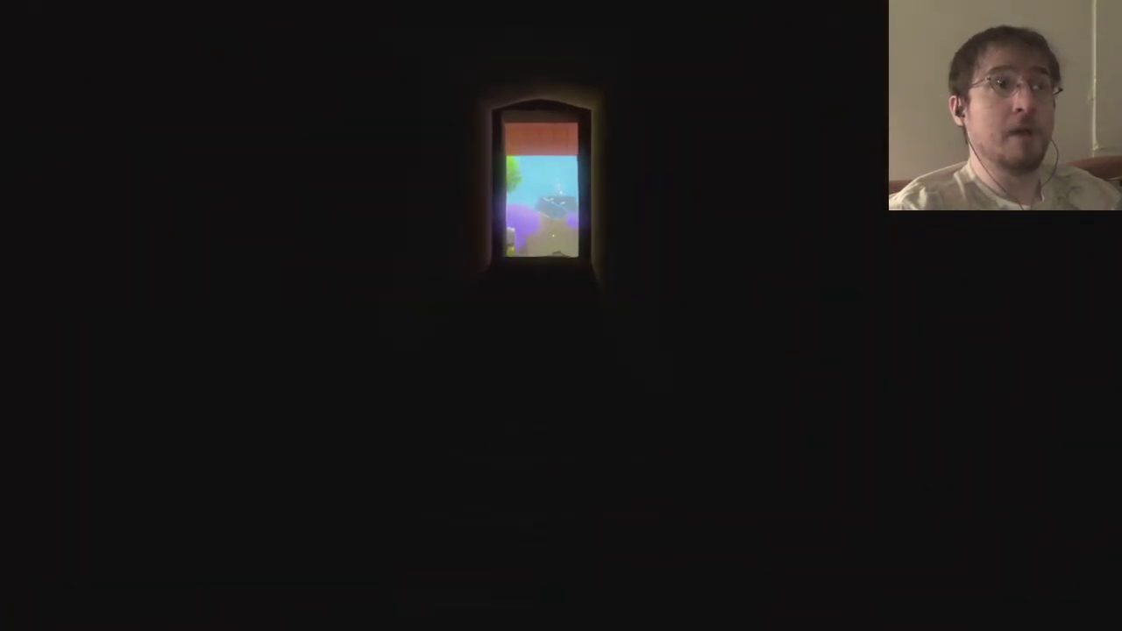
{"action": "key", "text": "w"}
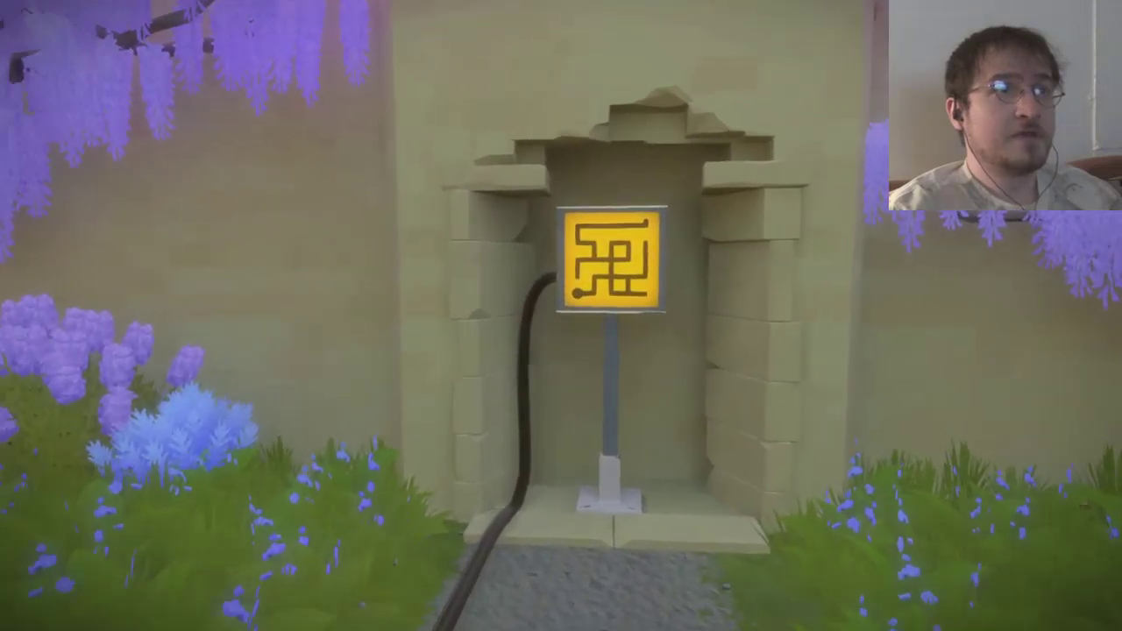
{"action": "left_click", "coordinate": [561, 315]}
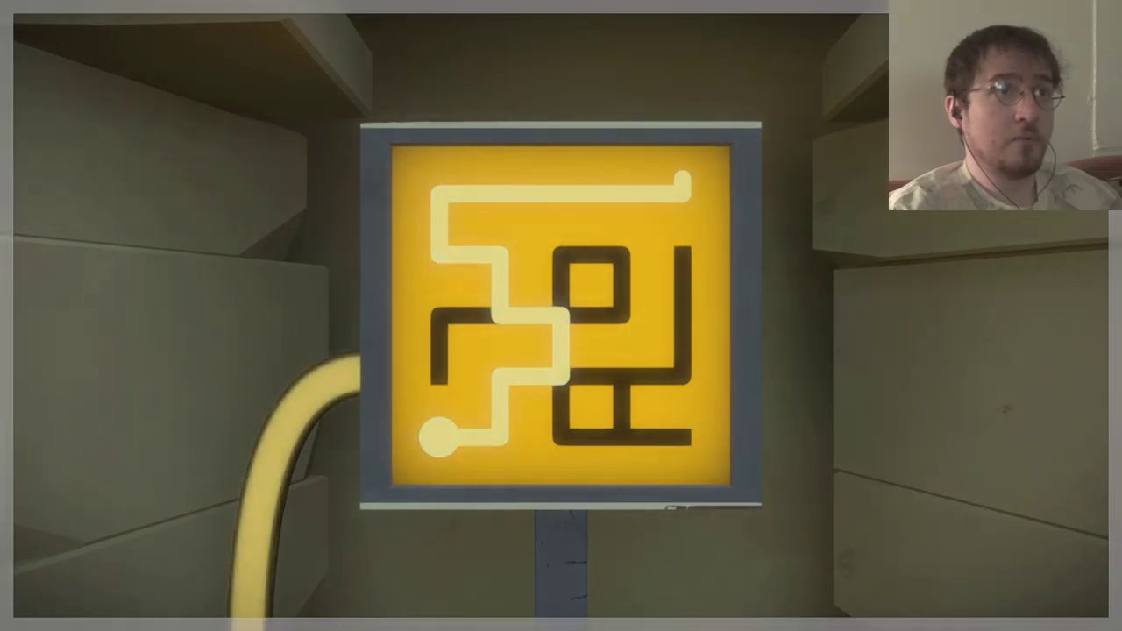
Step: Walk along the garden path past the pavilion and pillar toward the wall
{"action": "key", "text": "w"}
{"action": "key", "text": "w"}
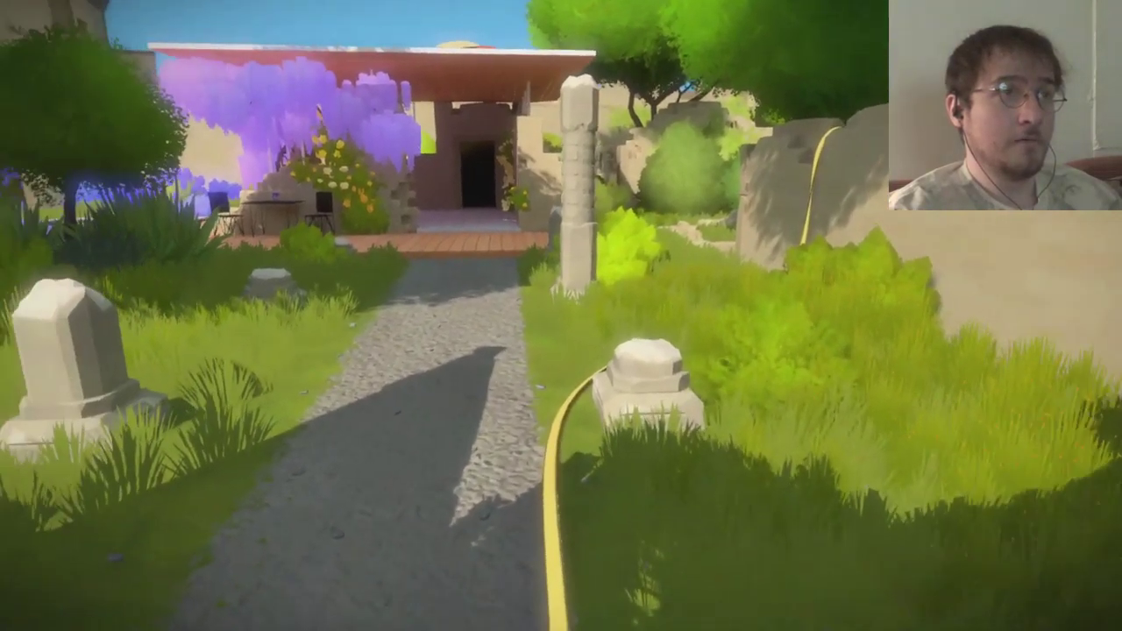
{"action": "key", "text": "w"}
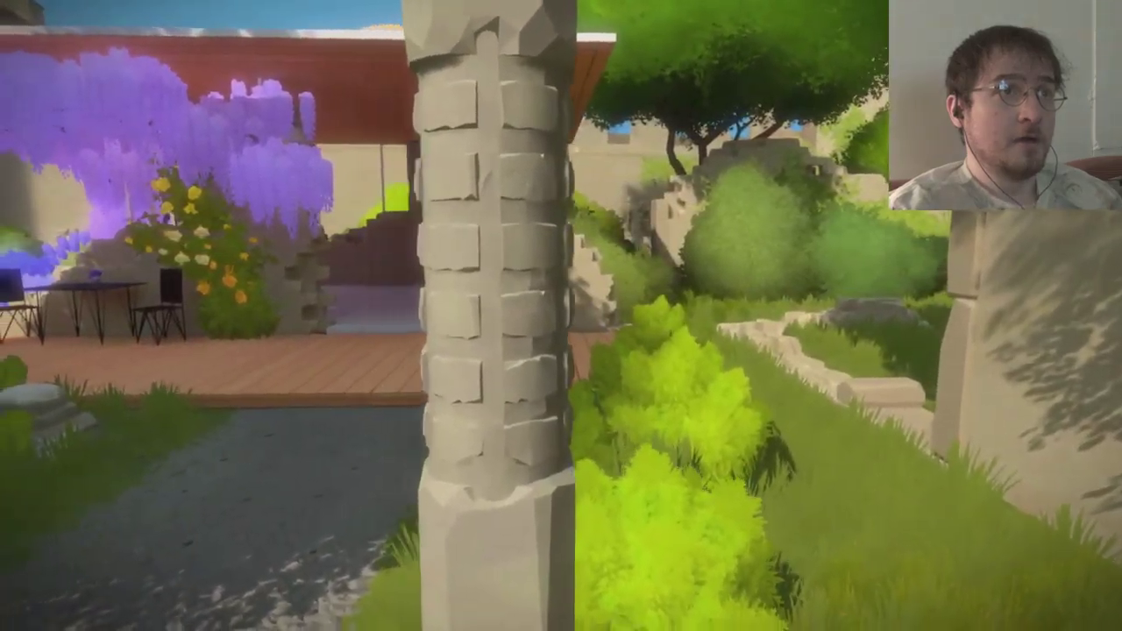
{"action": "key", "text": "w"}
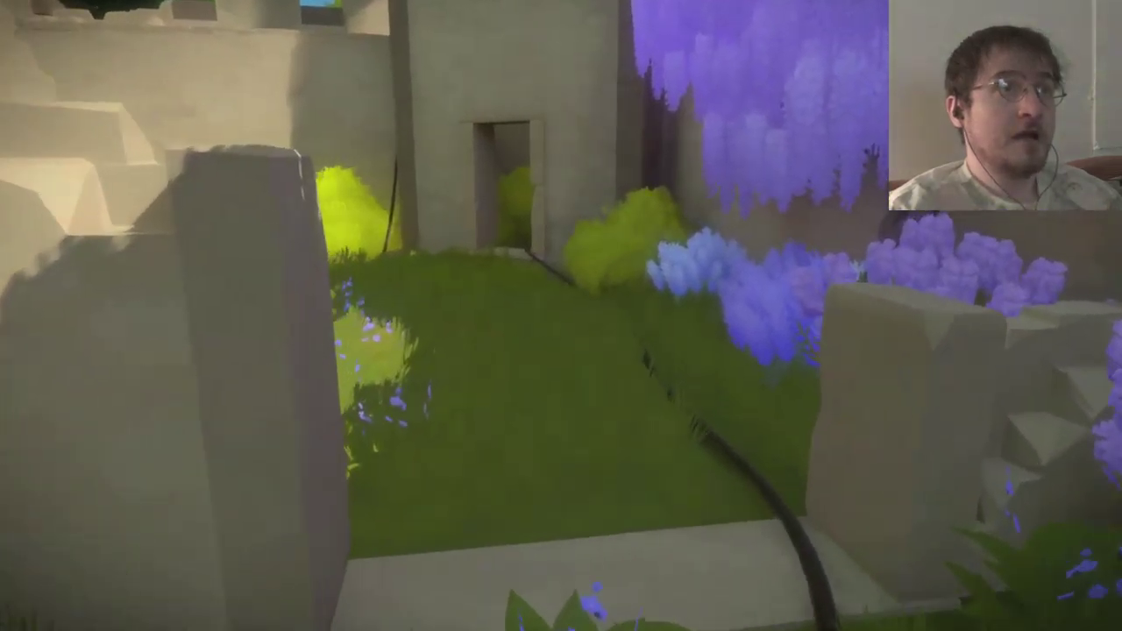
{"action": "key", "text": "w"}
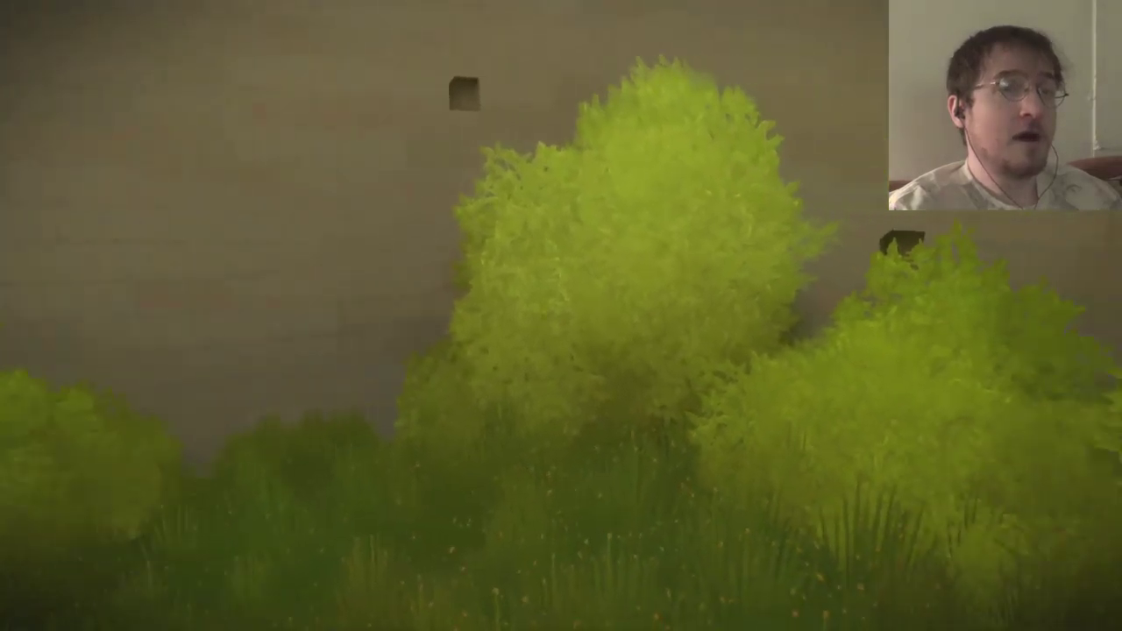
{"action": "key", "text": "w"}
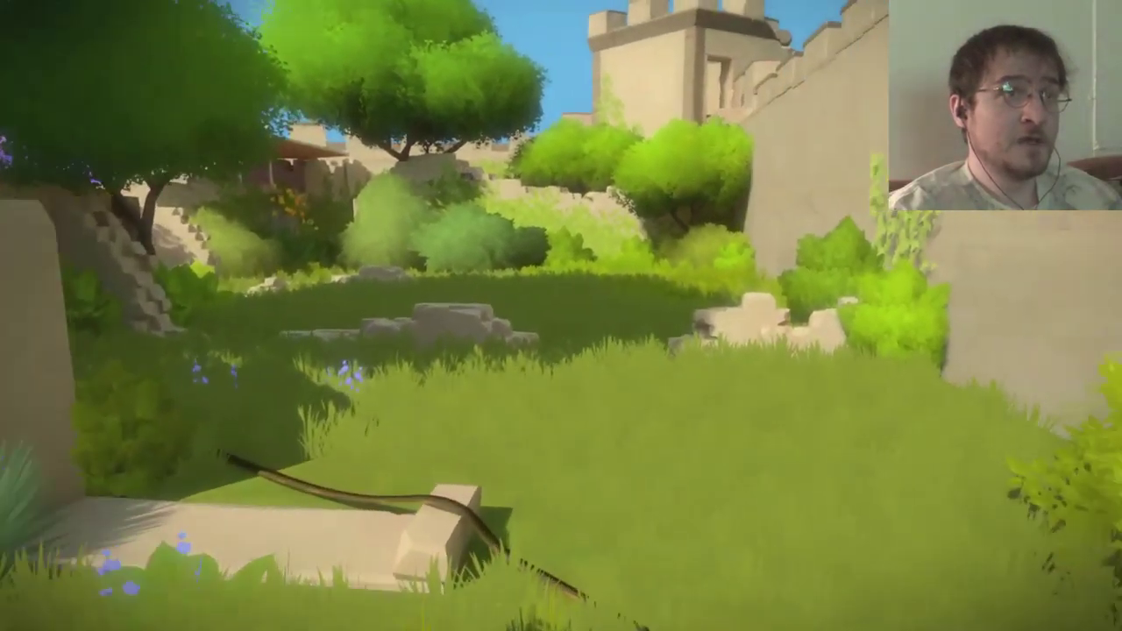
Step: Cross the grass past the yellow flowers, through the ivy doorway, to the grid maze panel
{"action": "key", "text": "w"}
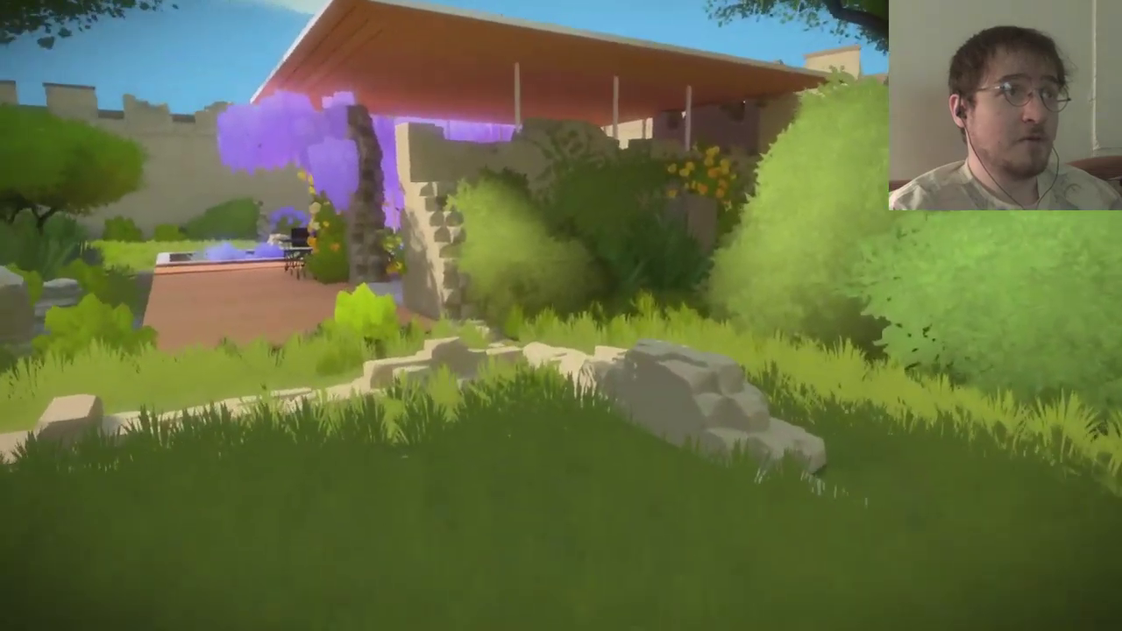
{"action": "key", "text": "w"}
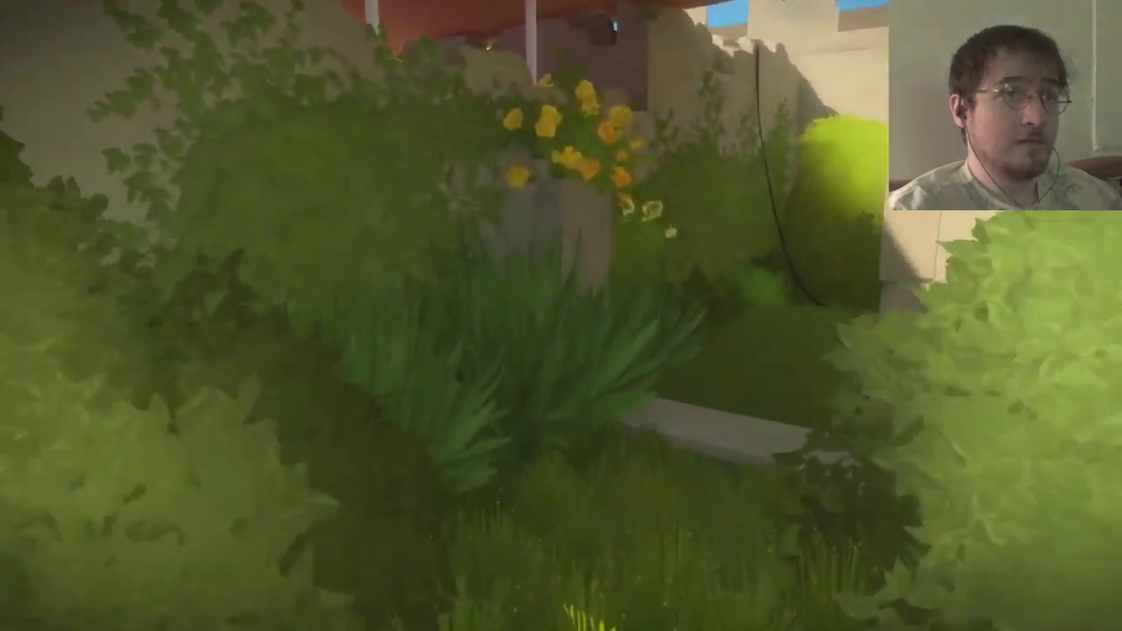
{"action": "key", "text": "w"}
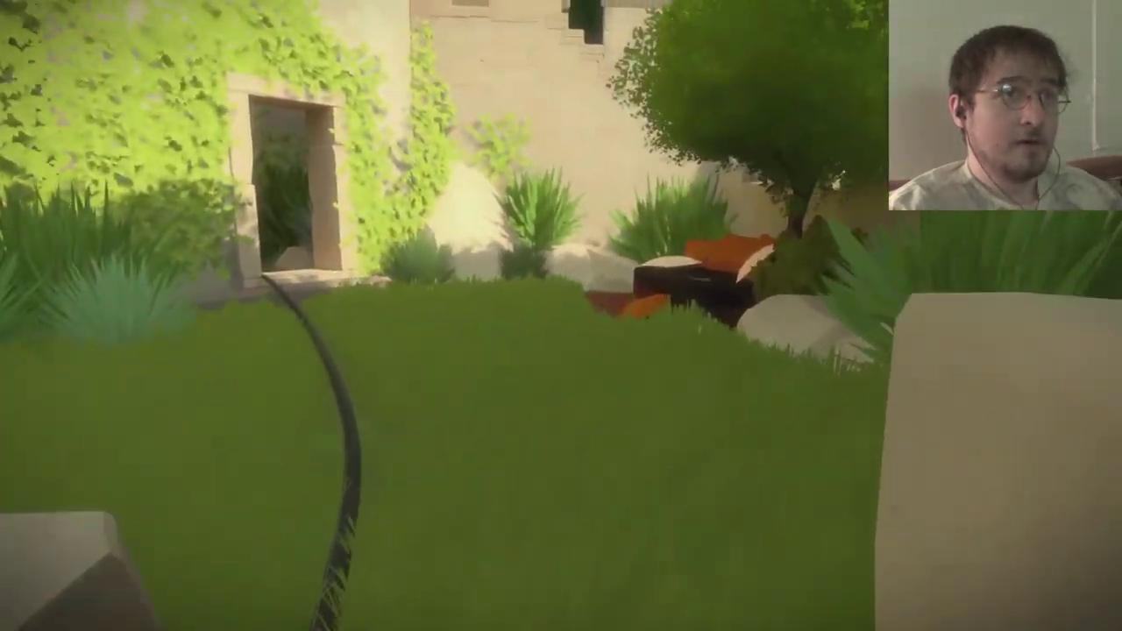
{"action": "key", "text": "w"}
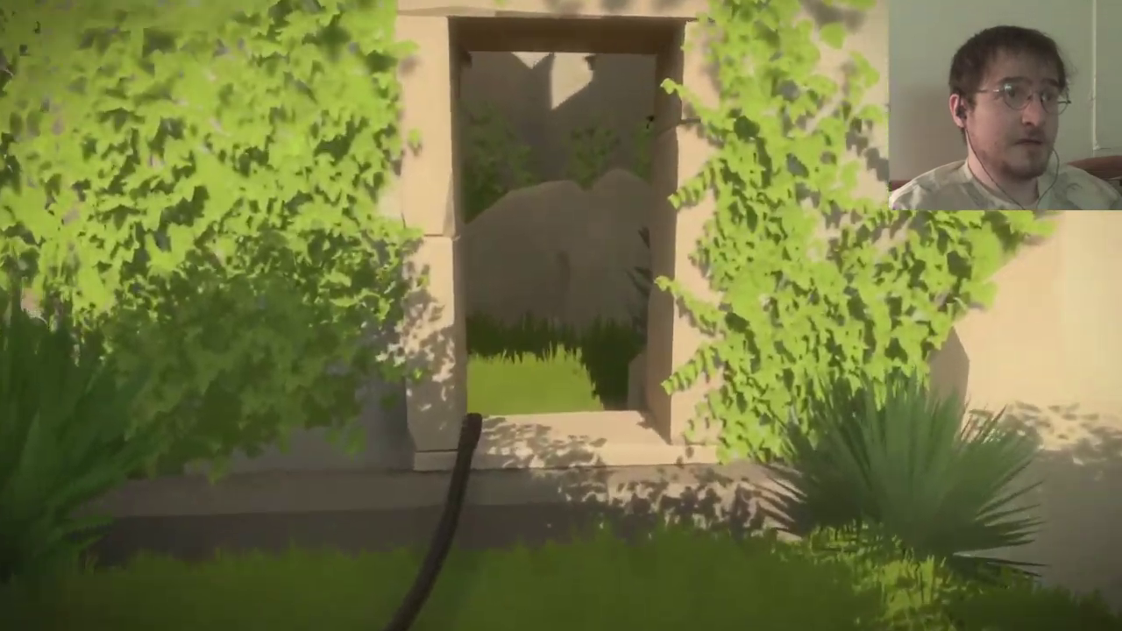
{"action": "key", "text": "w"}
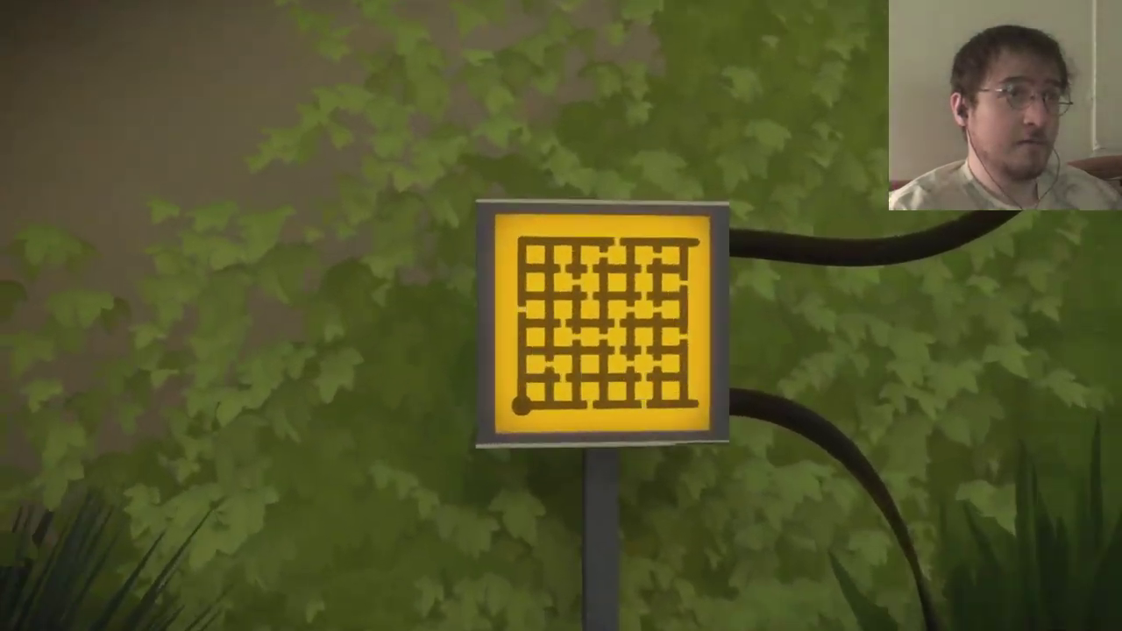
{"action": "left_click", "coordinate": [561, 316]}
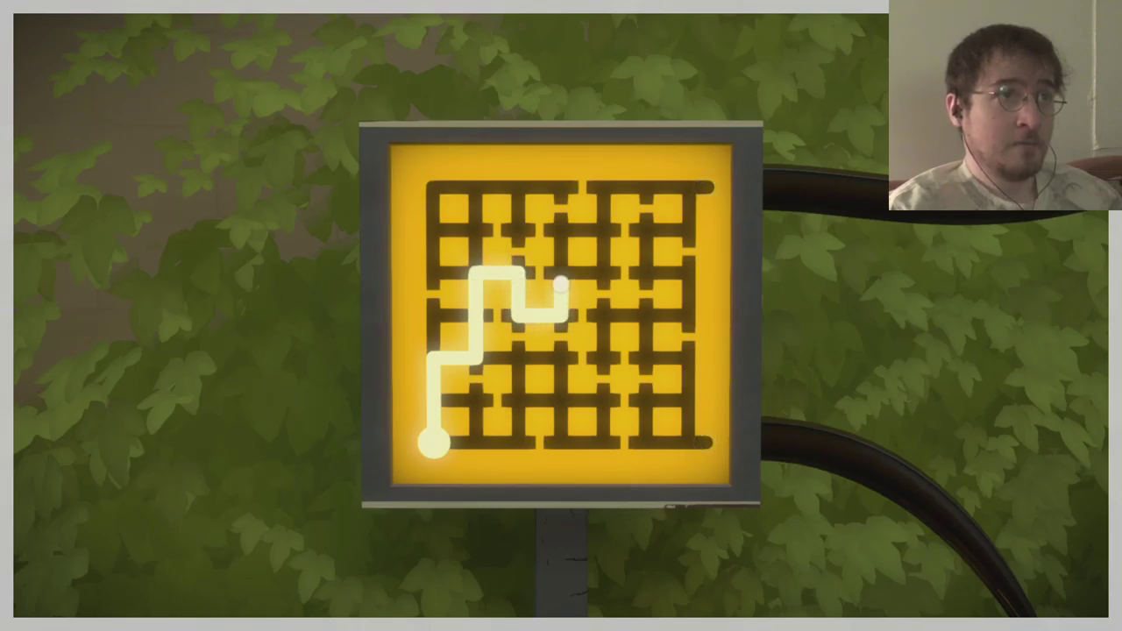
Step: Trace the grid maze to its exit, then follow its lit cable toward the nearby unsolved panel
{"action": "left_click", "coordinate": [707, 188]}
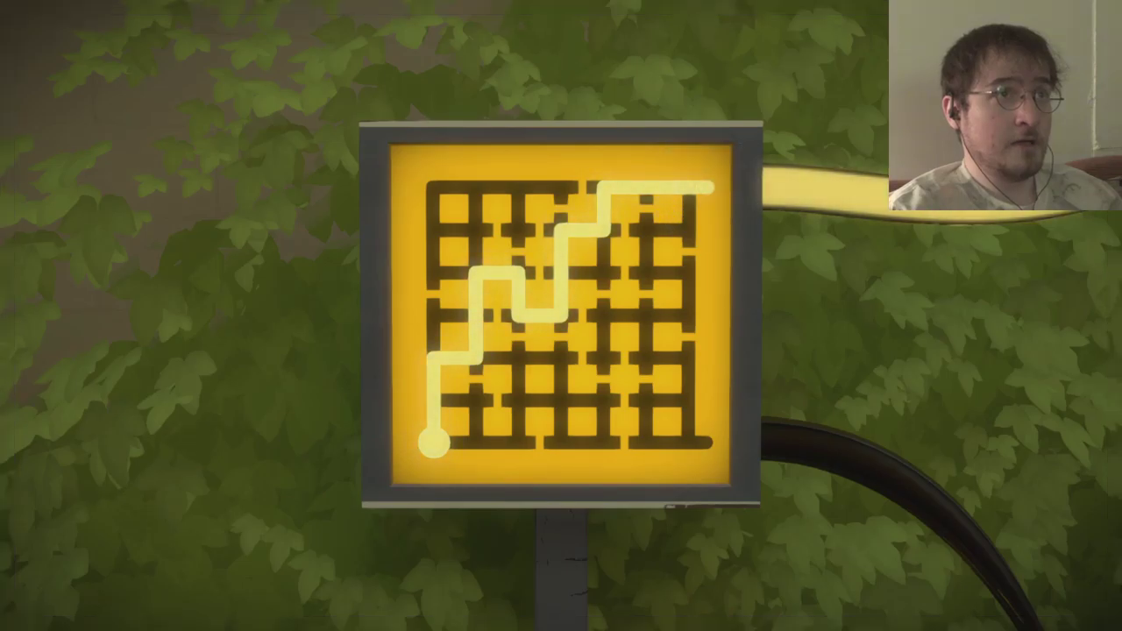
{"action": "key", "text": "w"}
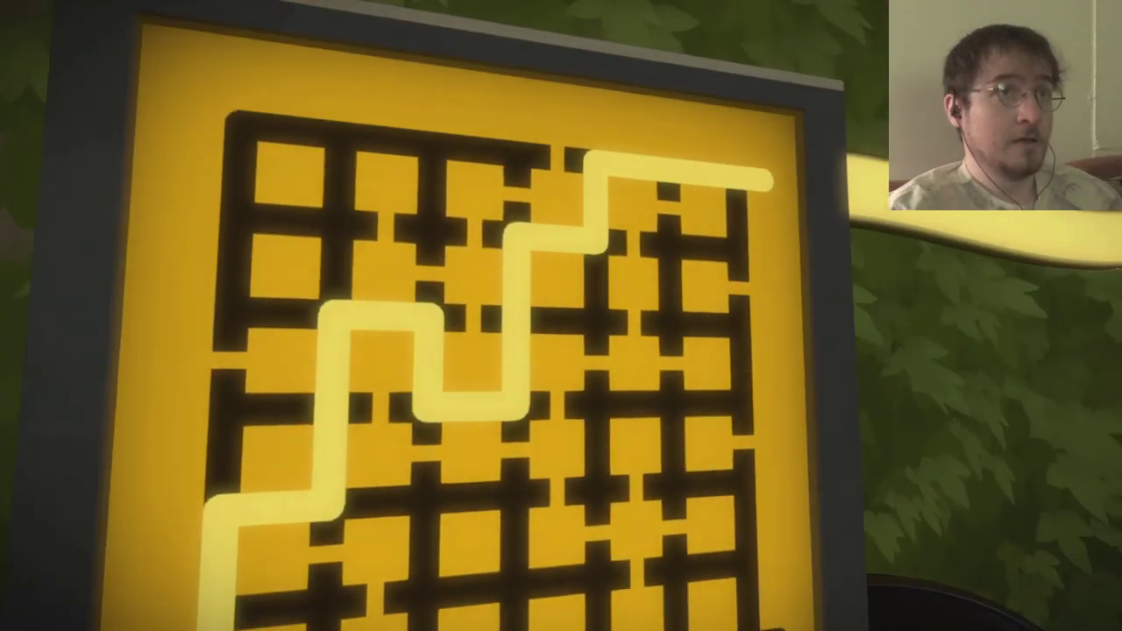
{"action": "key", "text": "w"}
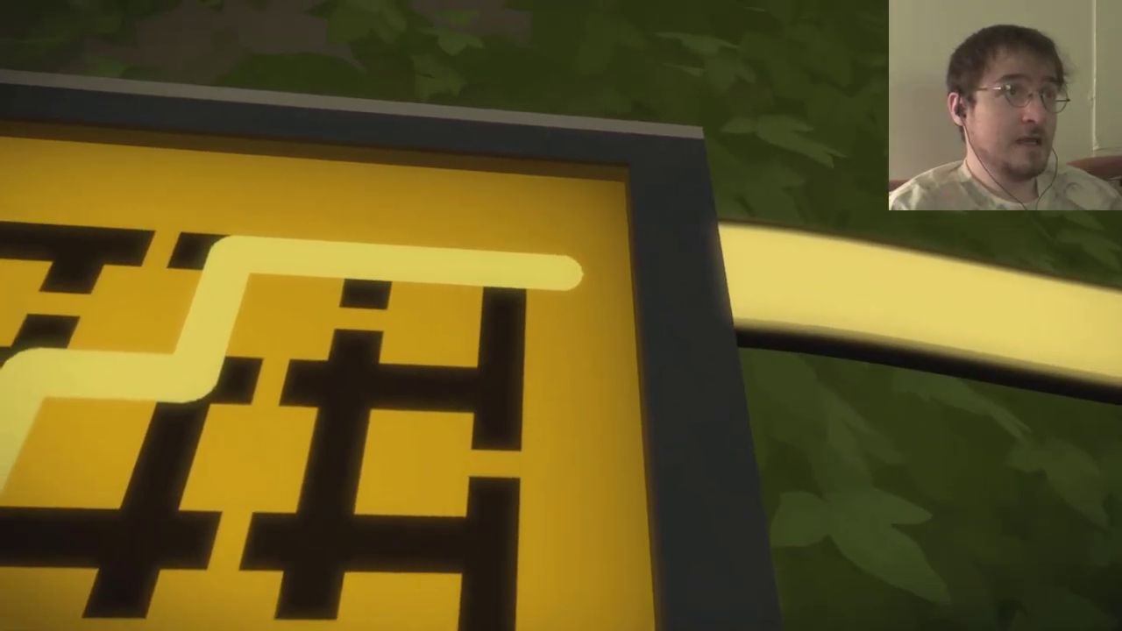
{"action": "key", "text": "w"}
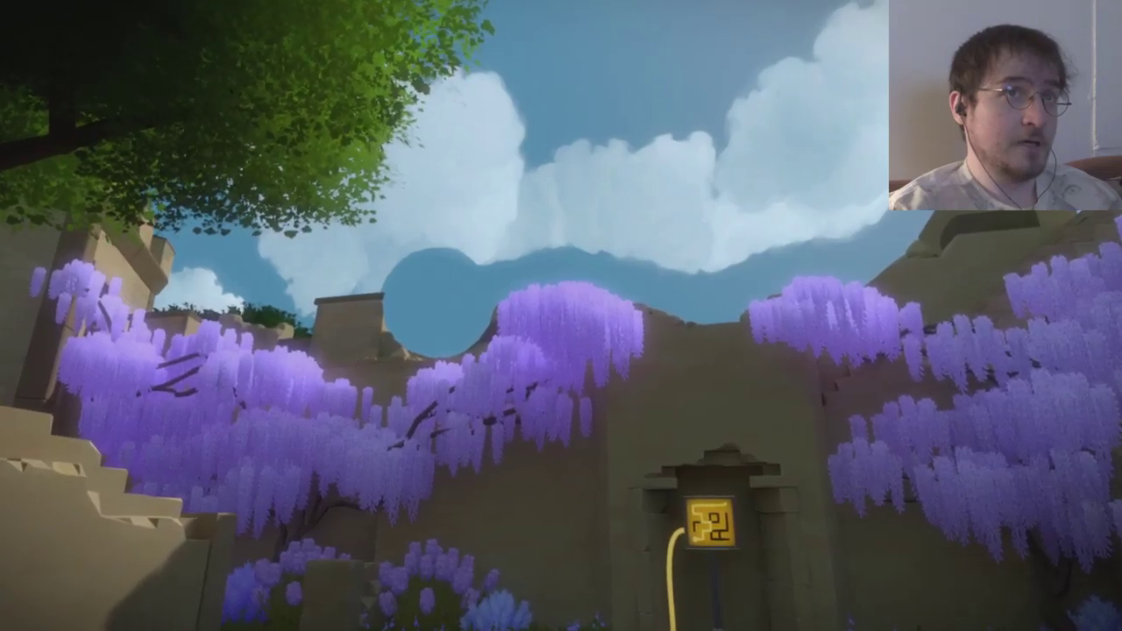
Step: Try tracing the circle shape in the sky outline, then exit puzzle mode
{"action": "left_click", "coordinate": [561, 316]}
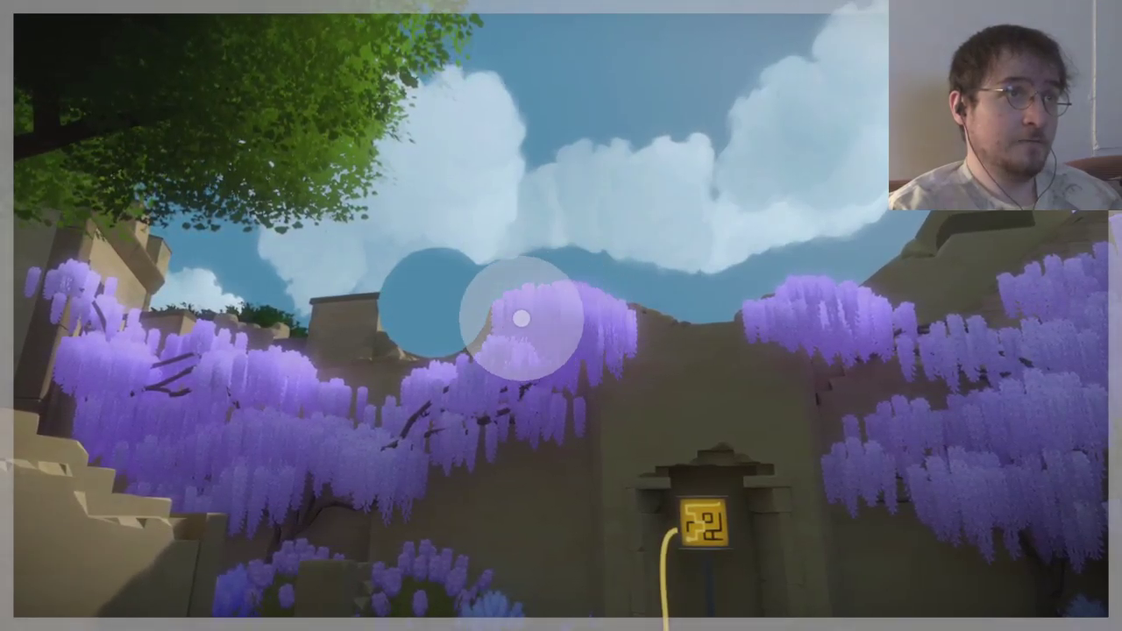
{"action": "left_click", "coordinate": [447, 298]}
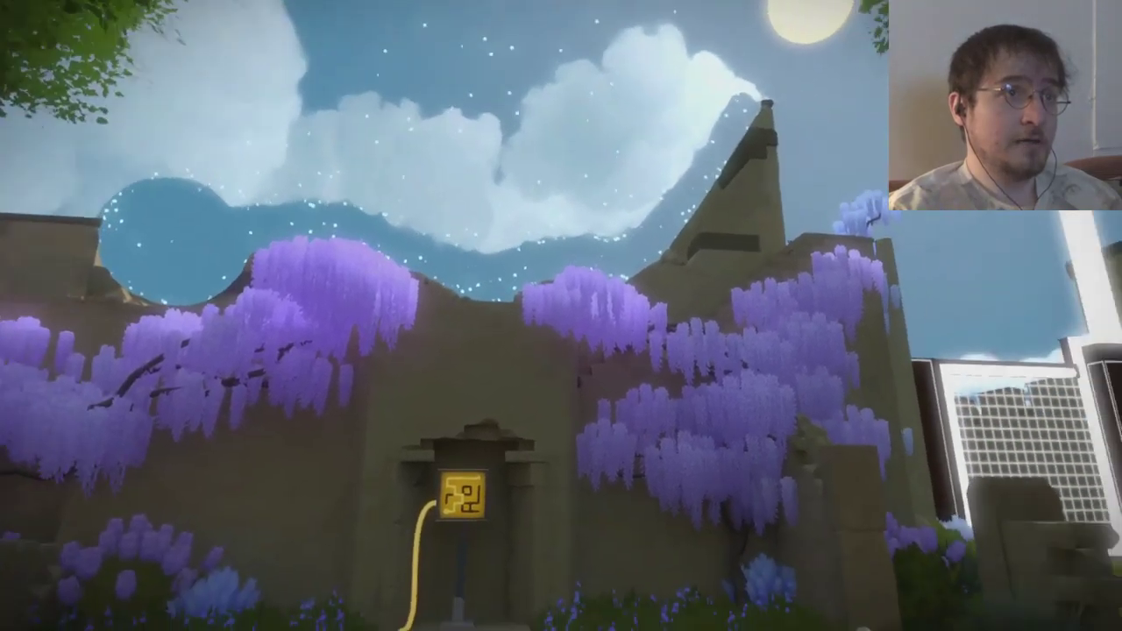
{"action": "right_click", "coordinate": [561, 316]}
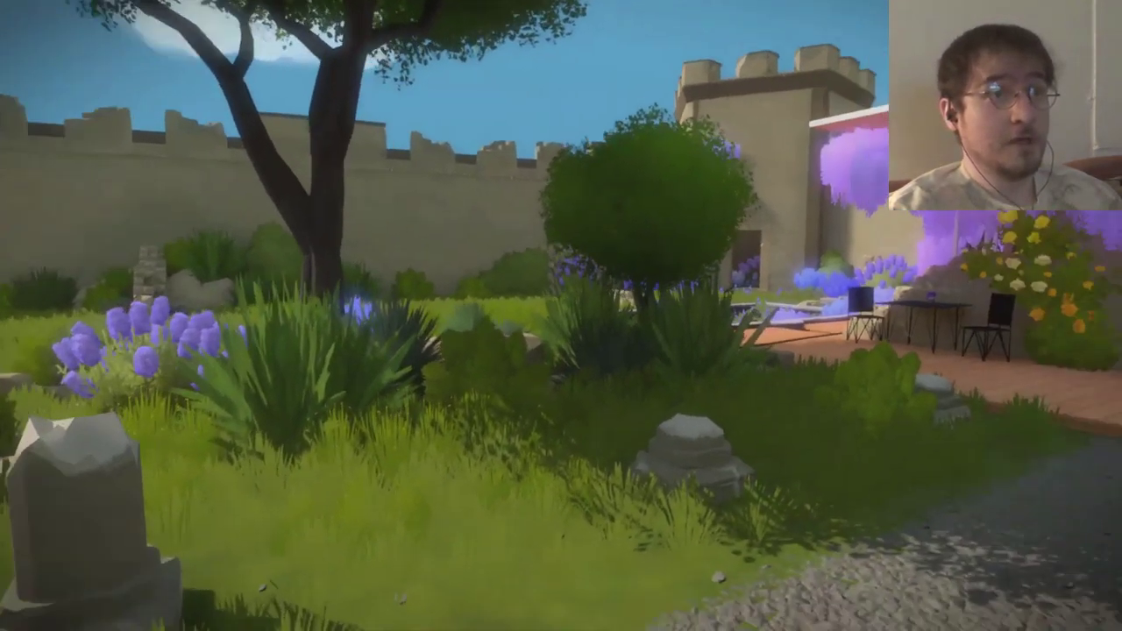
Step: Cross the wisteria deck to the stone pillar and start its line from the start circle
{"action": "key", "text": "w"}
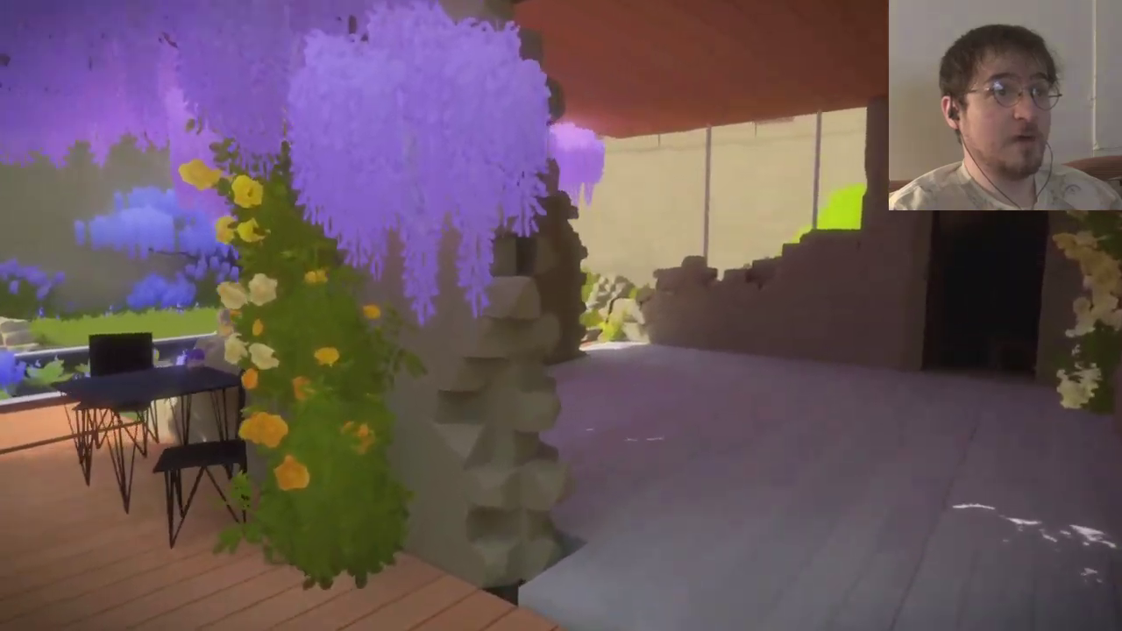
{"action": "key", "text": "w"}
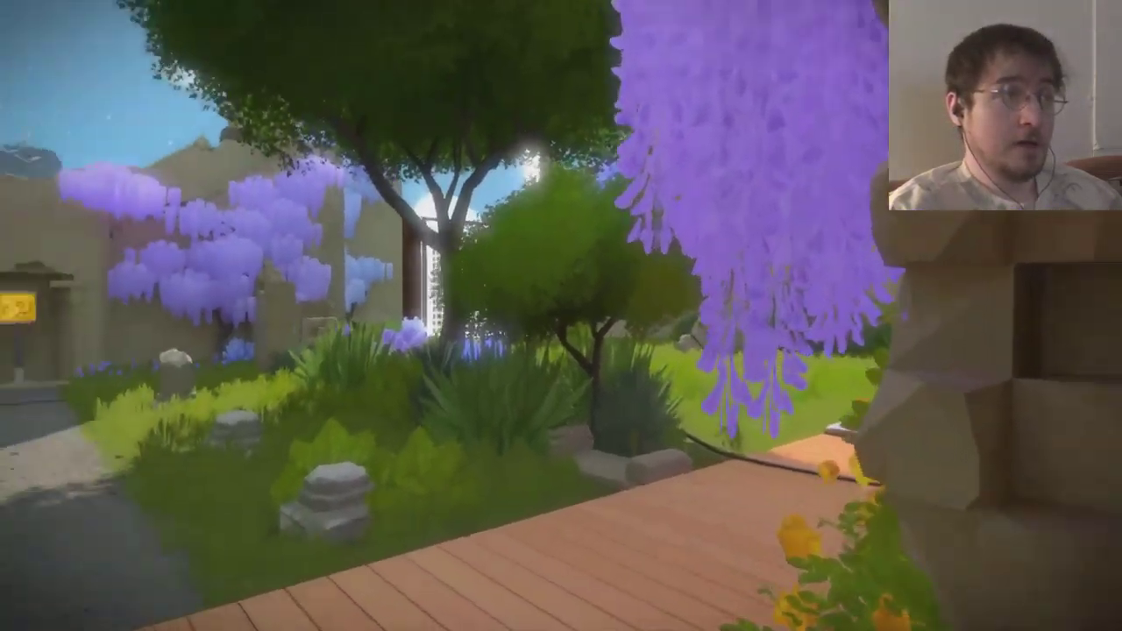
{"action": "key", "text": "w"}
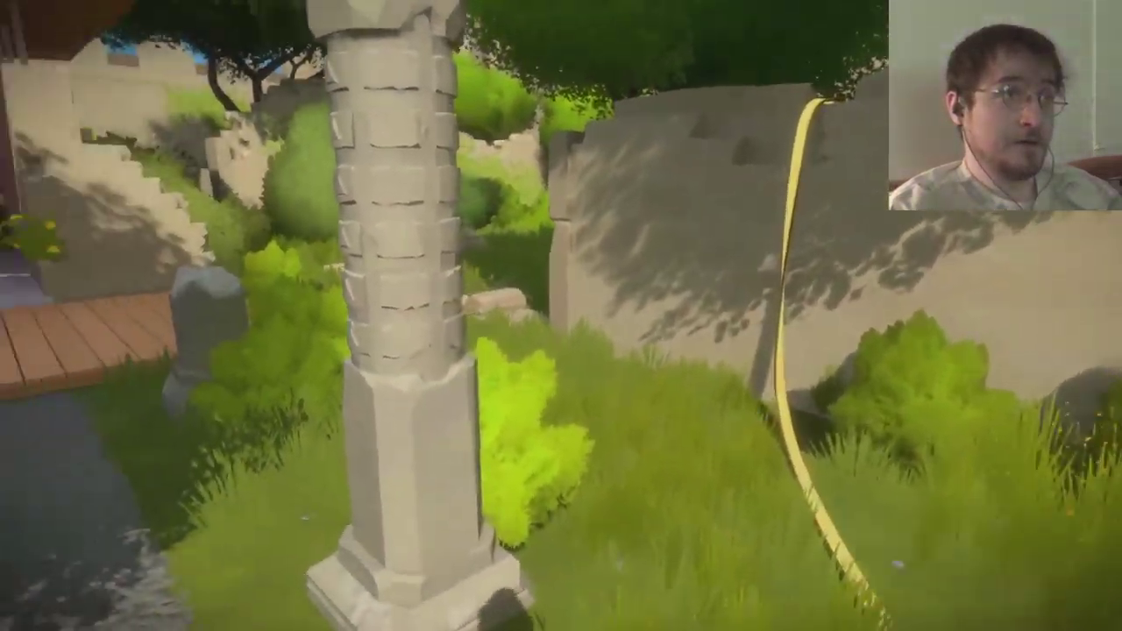
{"action": "left_click", "coordinate": [561, 315]}
{"action": "left_click", "coordinate": [558, 532]}
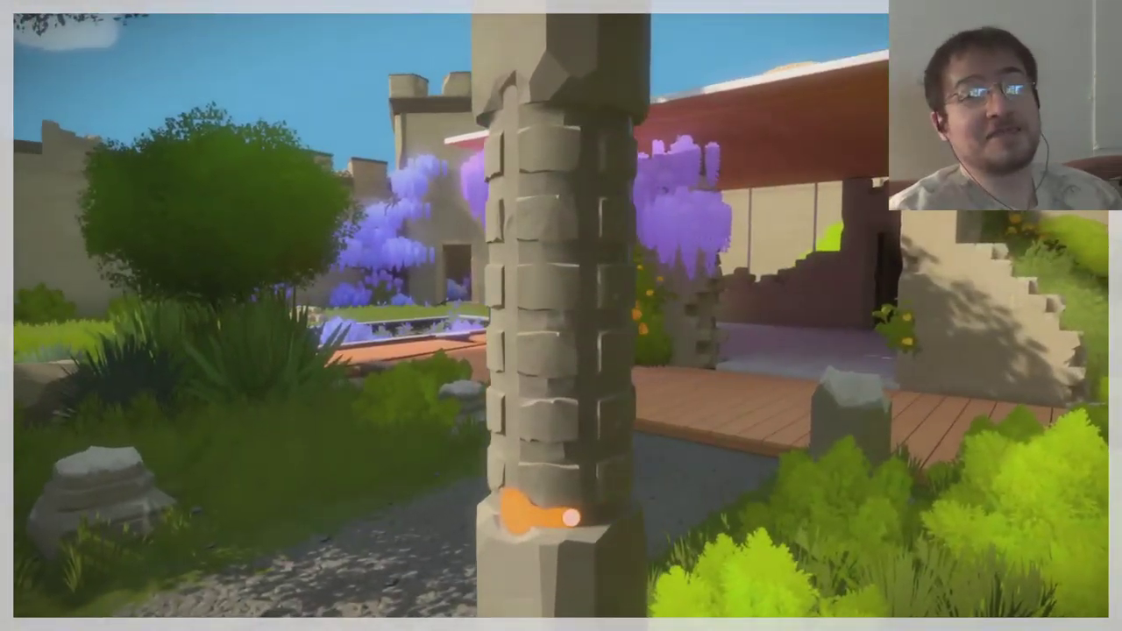
Step: Circle the stone pillar, extending the orange line around and up its sides
{"action": "key", "text": "a"}
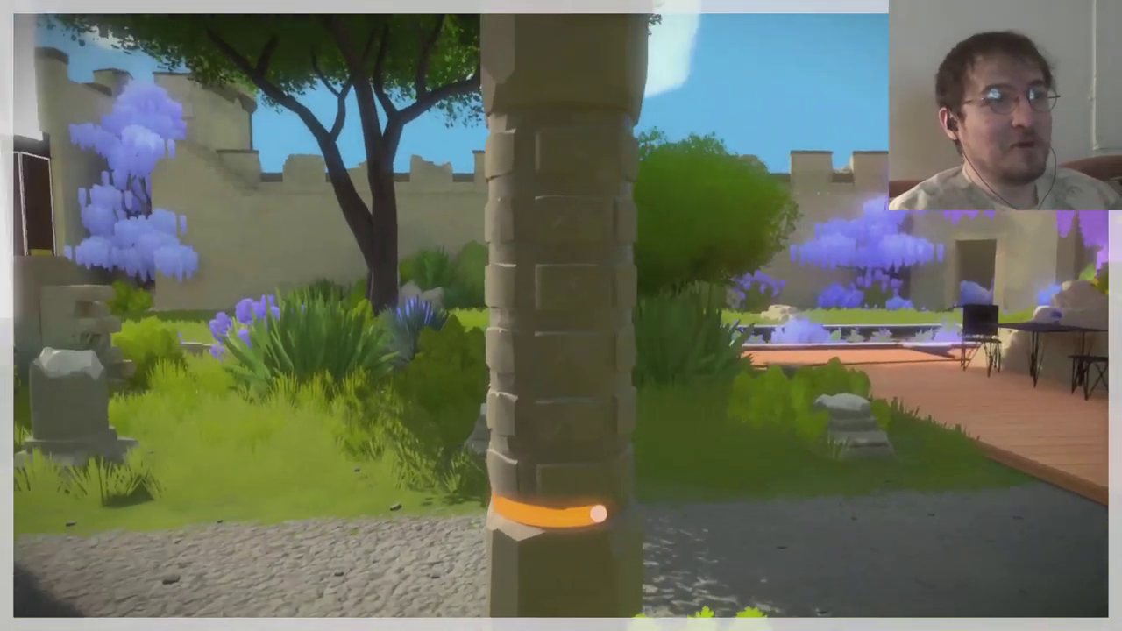
{"action": "key", "text": "a"}
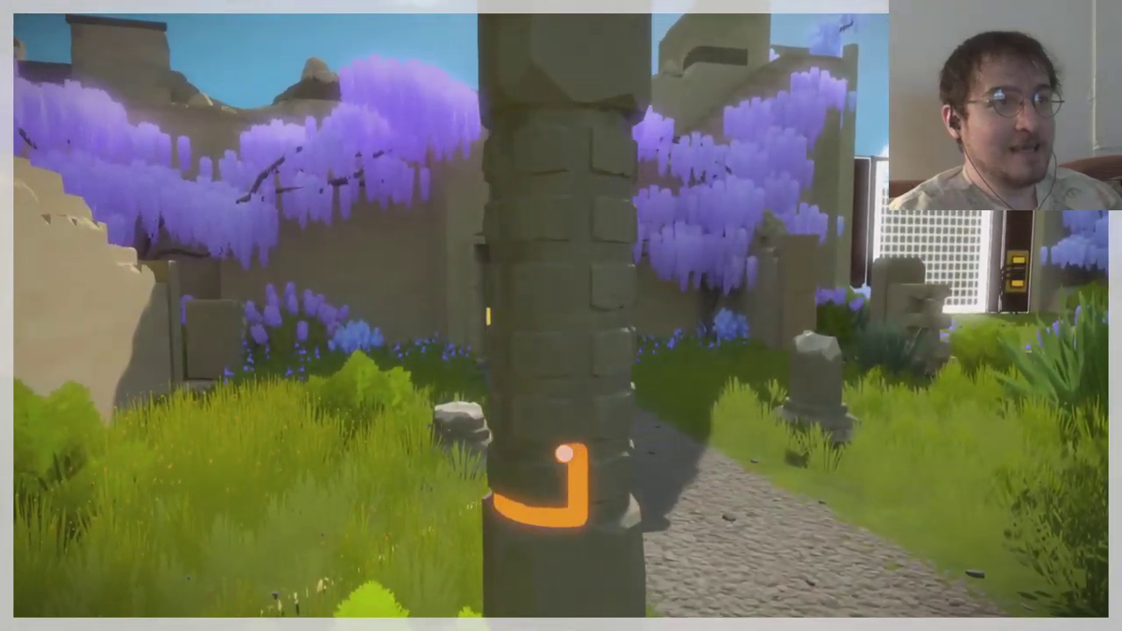
{"action": "key", "text": "a"}
{"action": "key", "text": "a"}
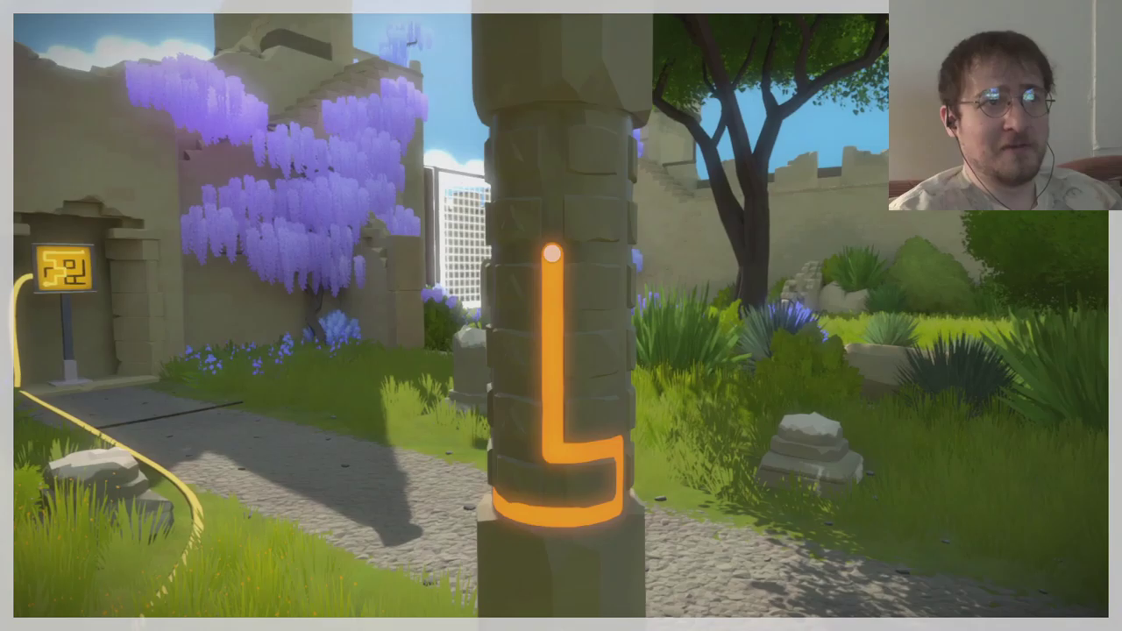
{"action": "key", "text": "a"}
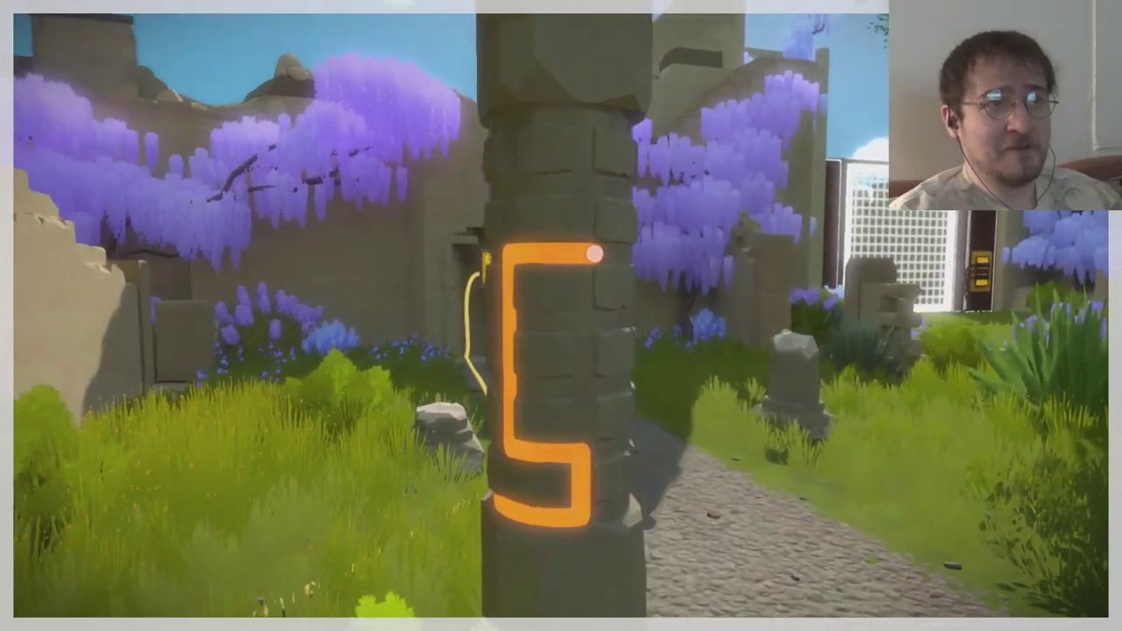
{"action": "key", "text": "a"}
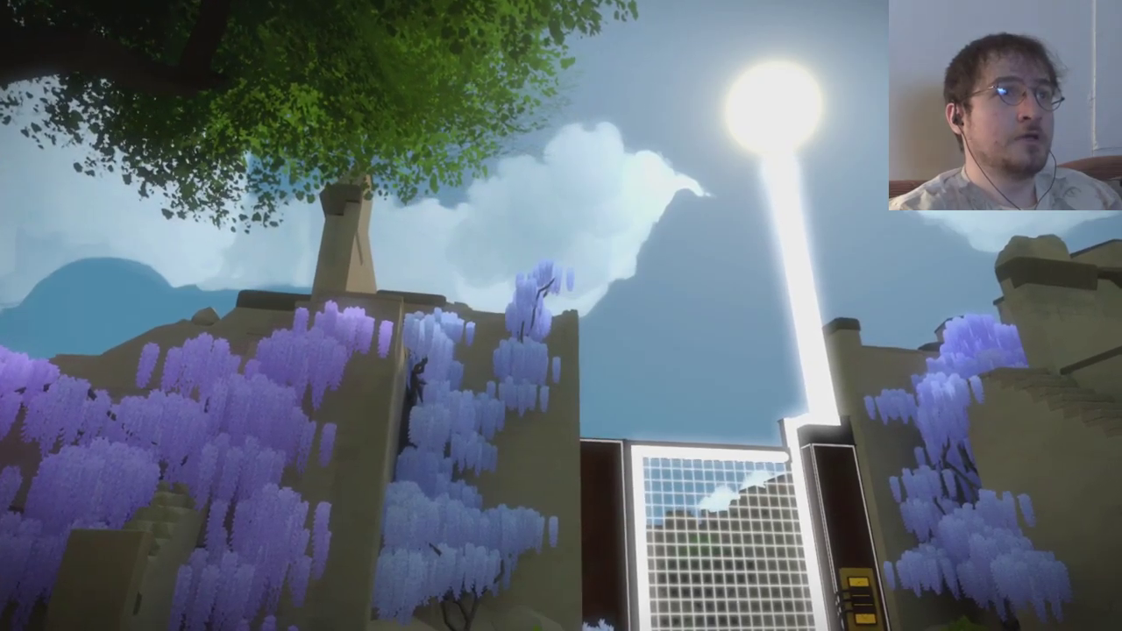
Step: Try starting a trace at the sun and its beam, exiting twice
{"action": "left_click", "coordinate": [561, 315]}
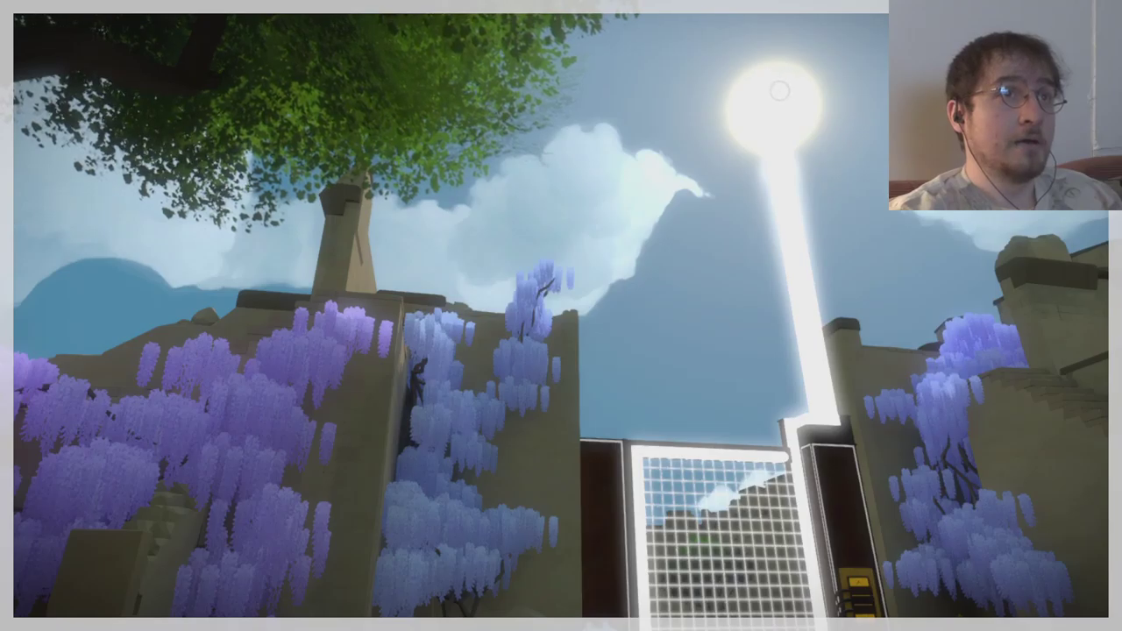
{"action": "right_click", "coordinate": [664, 137]}
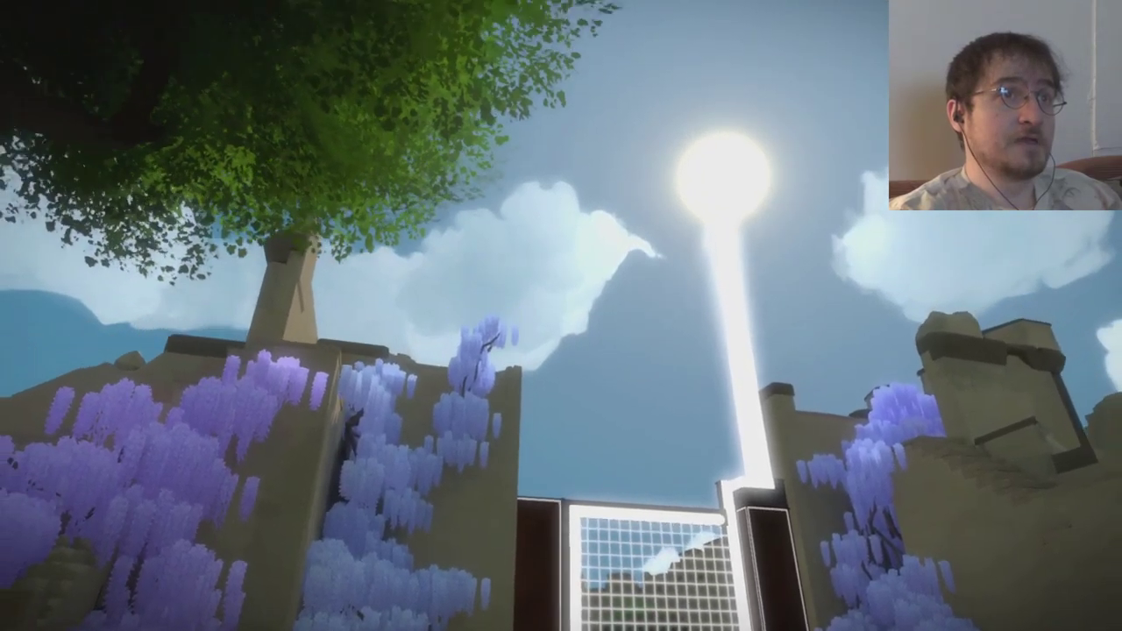
{"action": "left_click", "coordinate": [561, 315]}
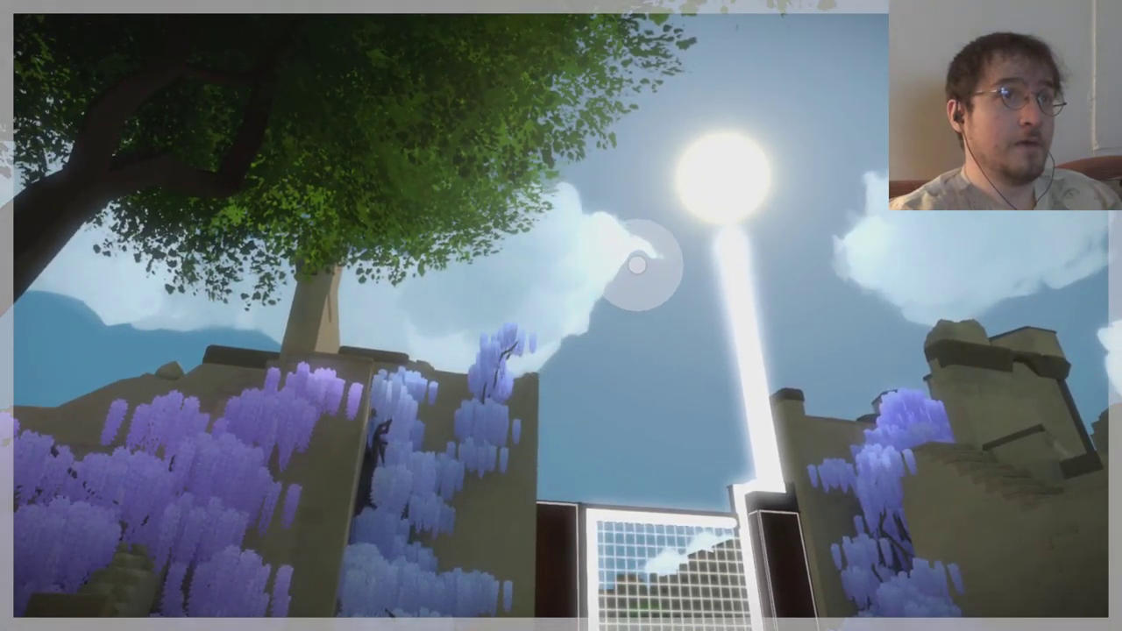
{"action": "right_click", "coordinate": [736, 235]}
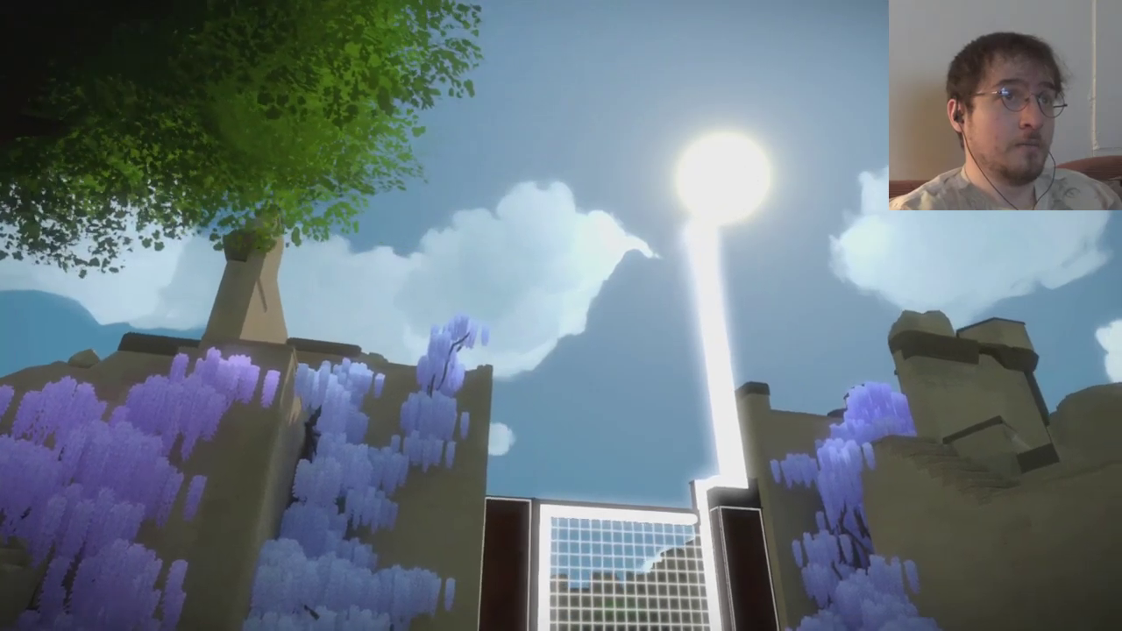
{"action": "key", "text": "w"}
Step: Approach the glowing gate, retry tracing on the sky, then walk back across the lawn
{"action": "left_click", "coordinate": [561, 315]}
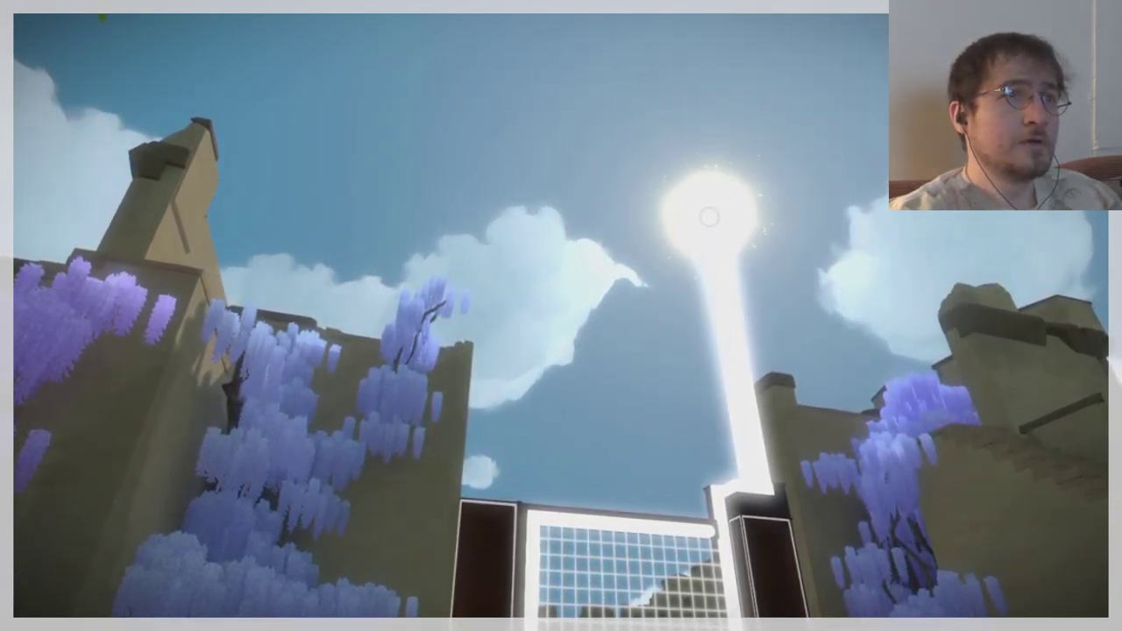
{"action": "right_click", "coordinate": [826, 145]}
{"action": "key", "text": "w"}
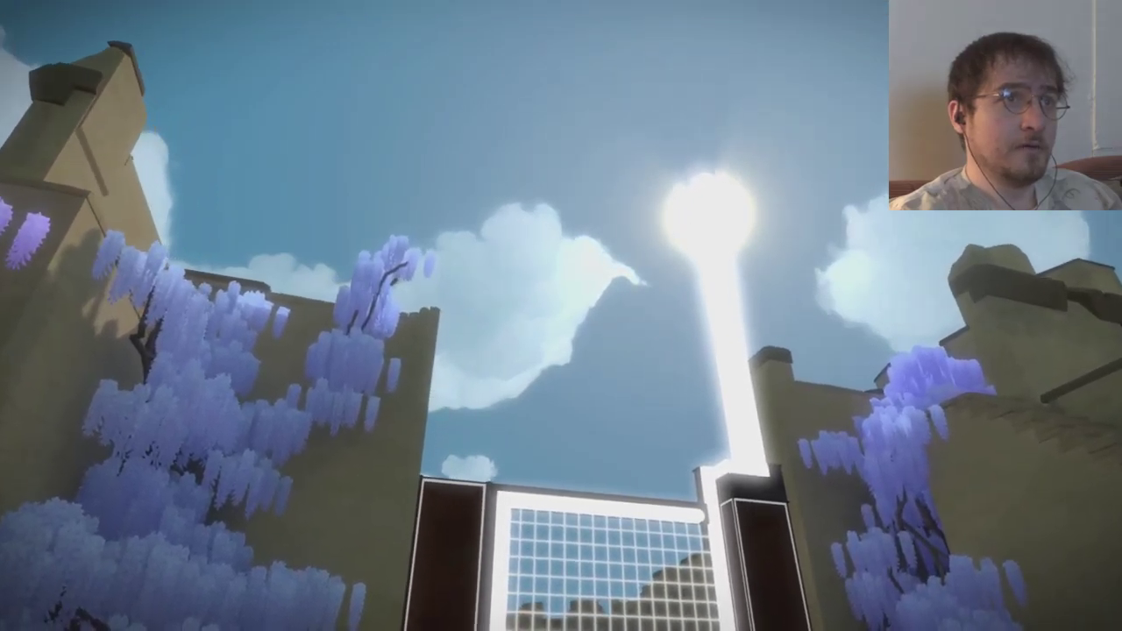
{"action": "left_click", "coordinate": [509, 275]}
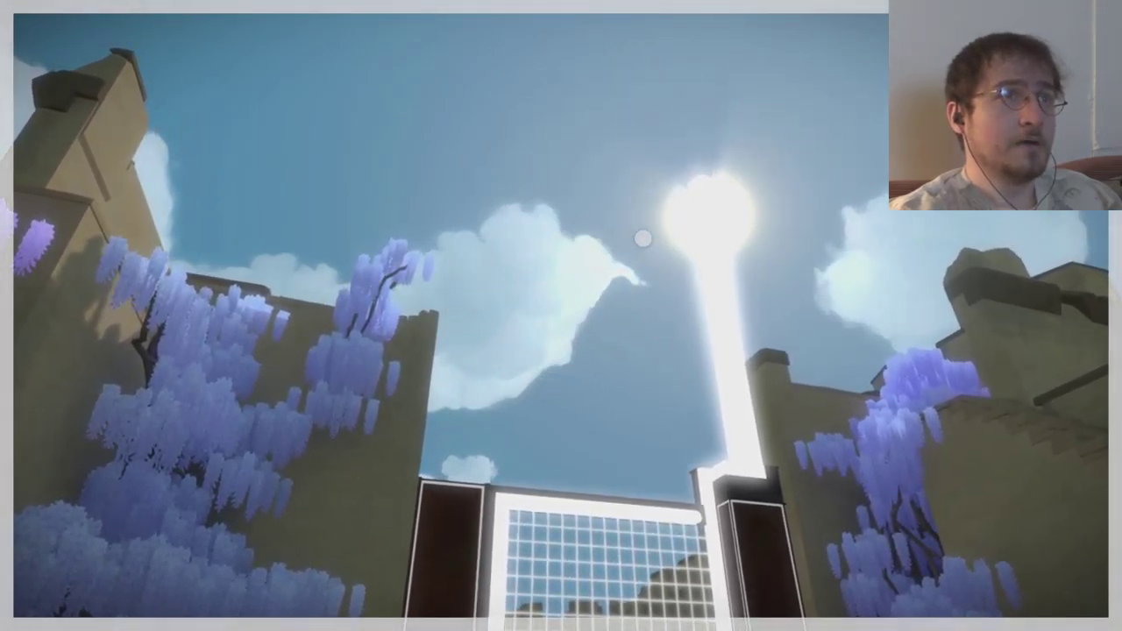
{"action": "key", "text": "s"}
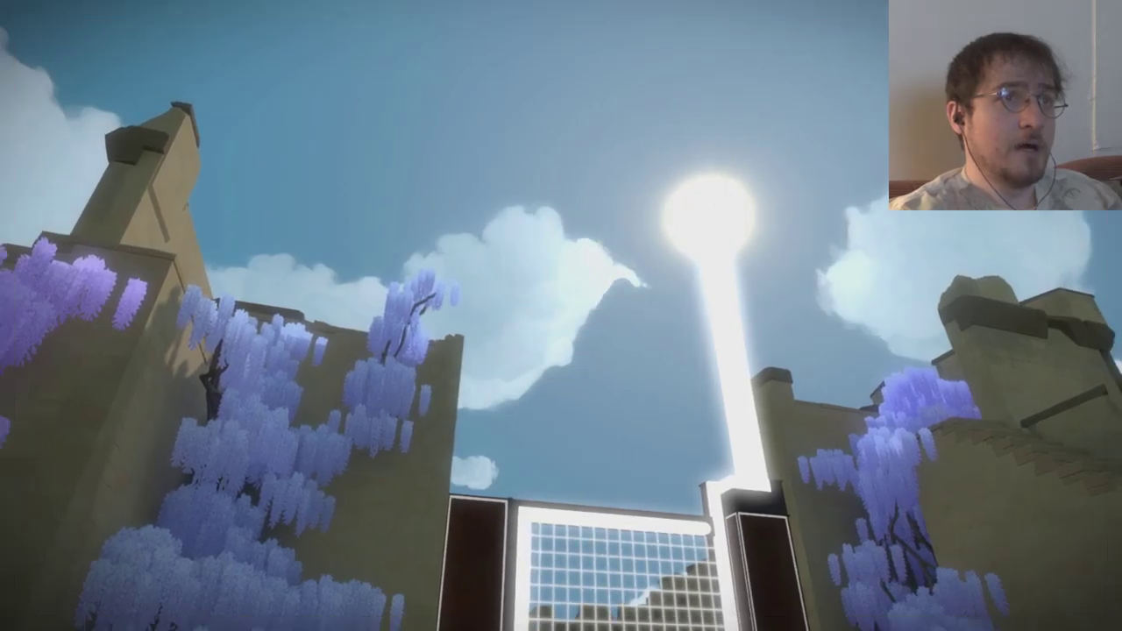
{"action": "left_click", "coordinate": [576, 305]}
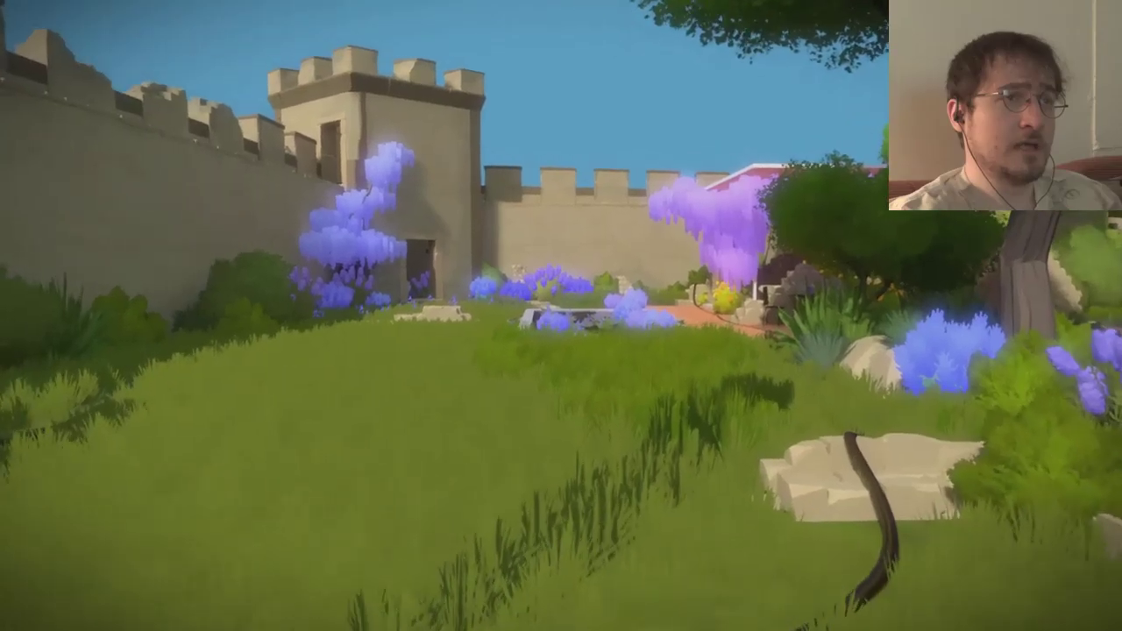
{"action": "key", "text": "w"}
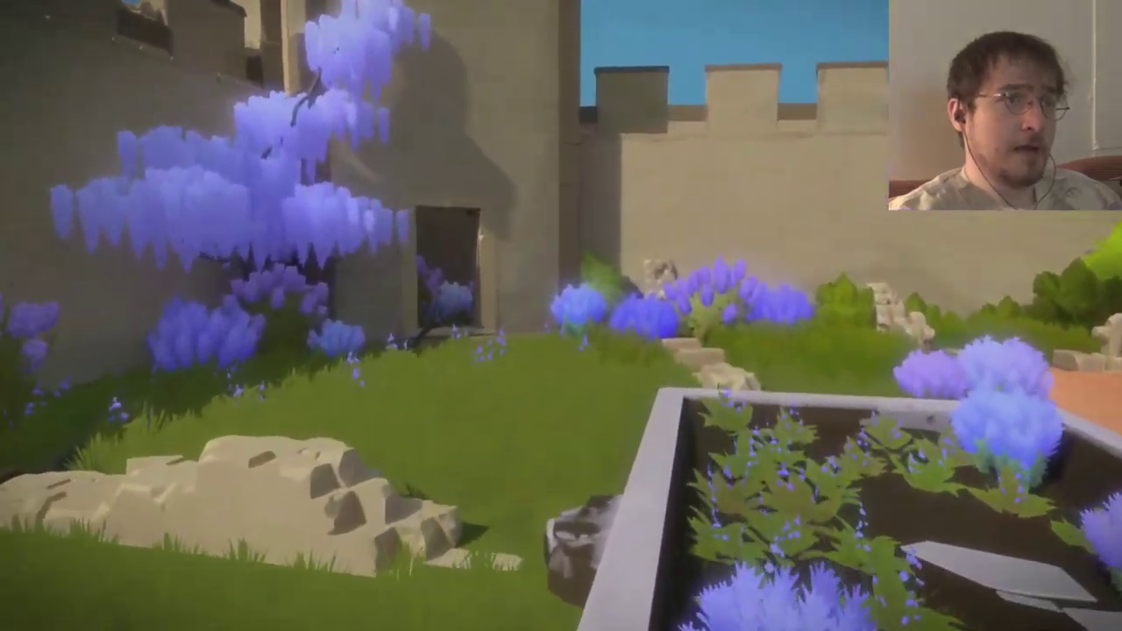
Step: Go through the wall doorway and solve the yellow grid maze after two abandoned paths
{"action": "key", "text": "w"}
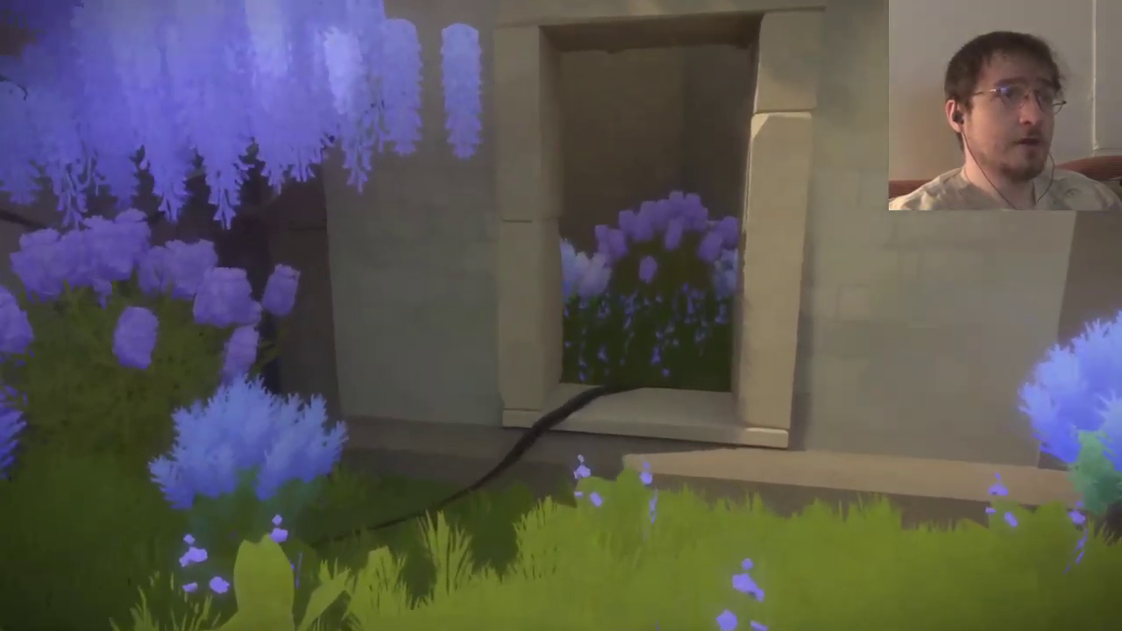
{"action": "key", "text": "w"}
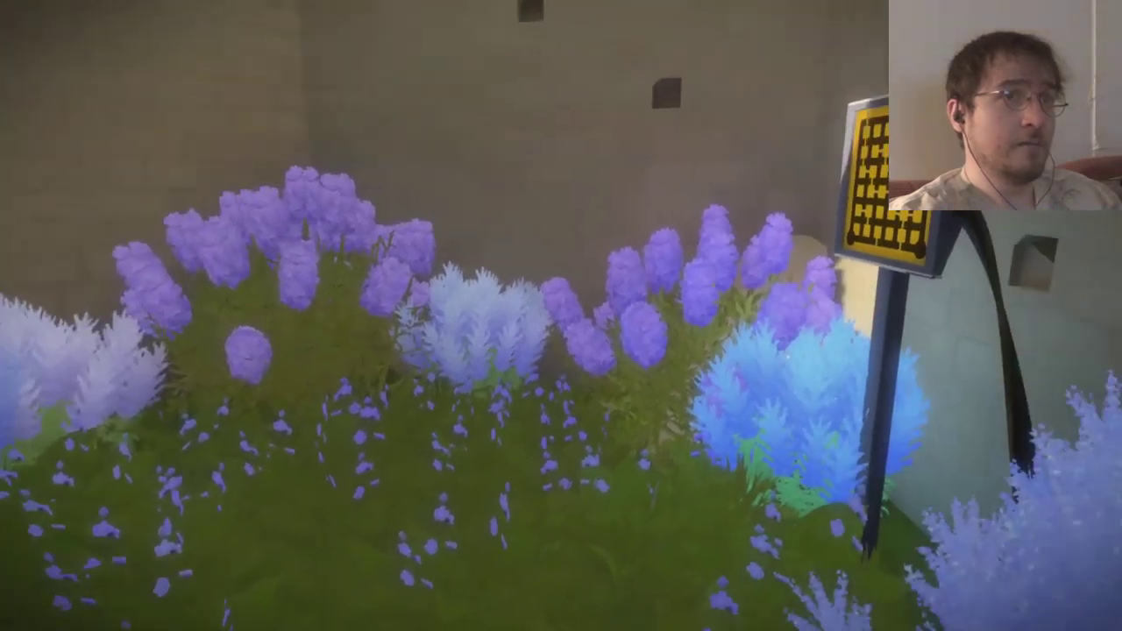
{"action": "key", "text": "w"}
{"action": "left_click", "coordinate": [561, 316]}
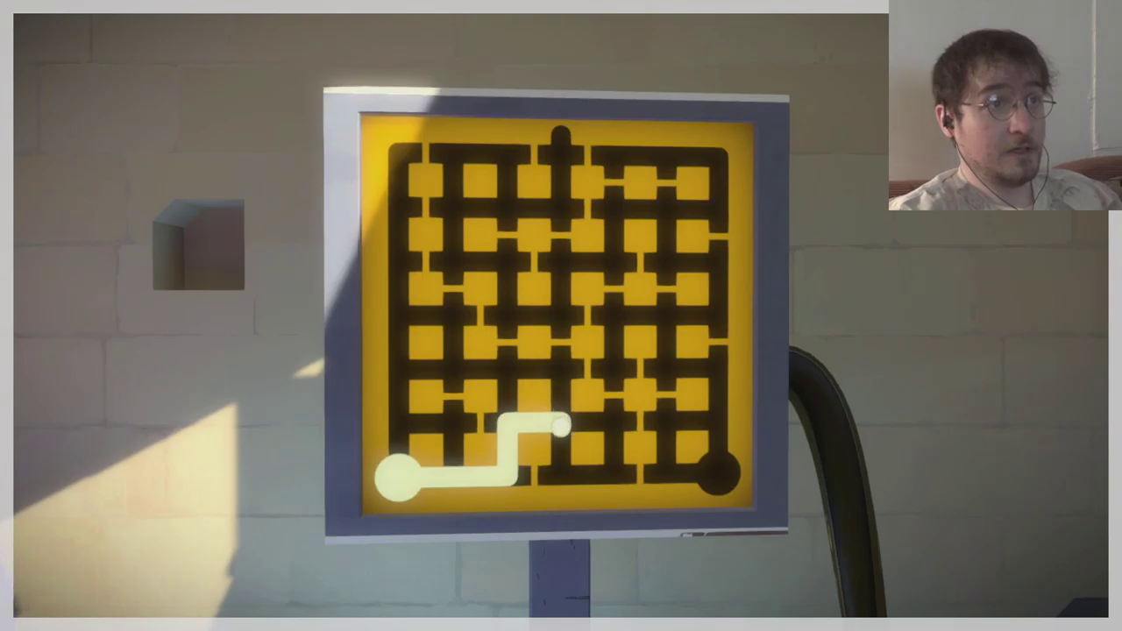
{"action": "left_click", "coordinate": [561, 425]}
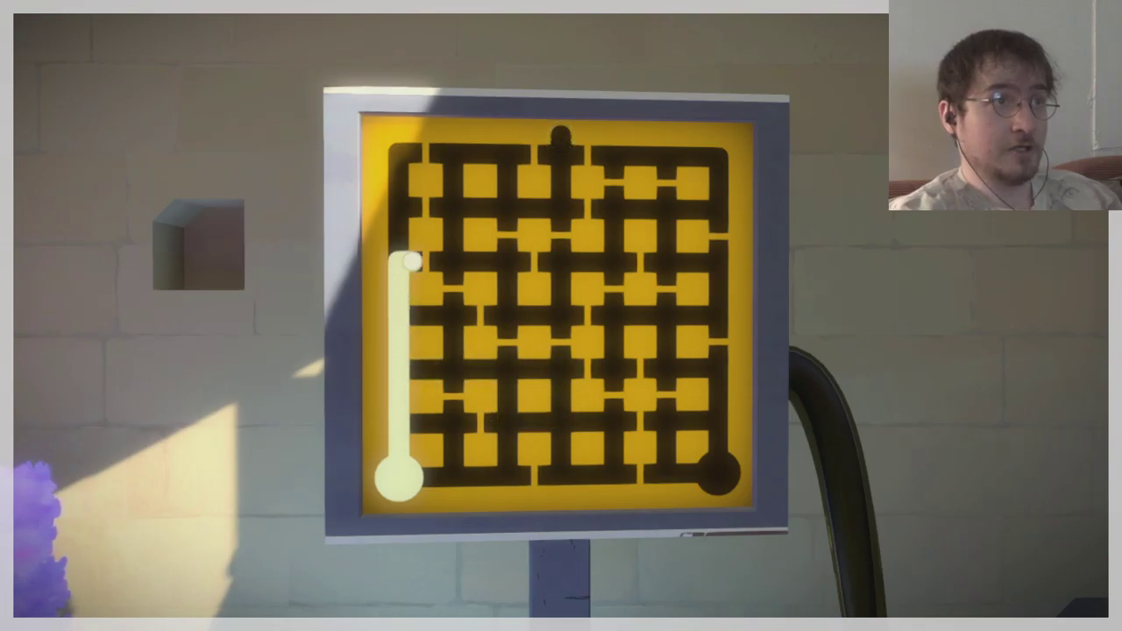
{"action": "left_click", "coordinate": [399, 280]}
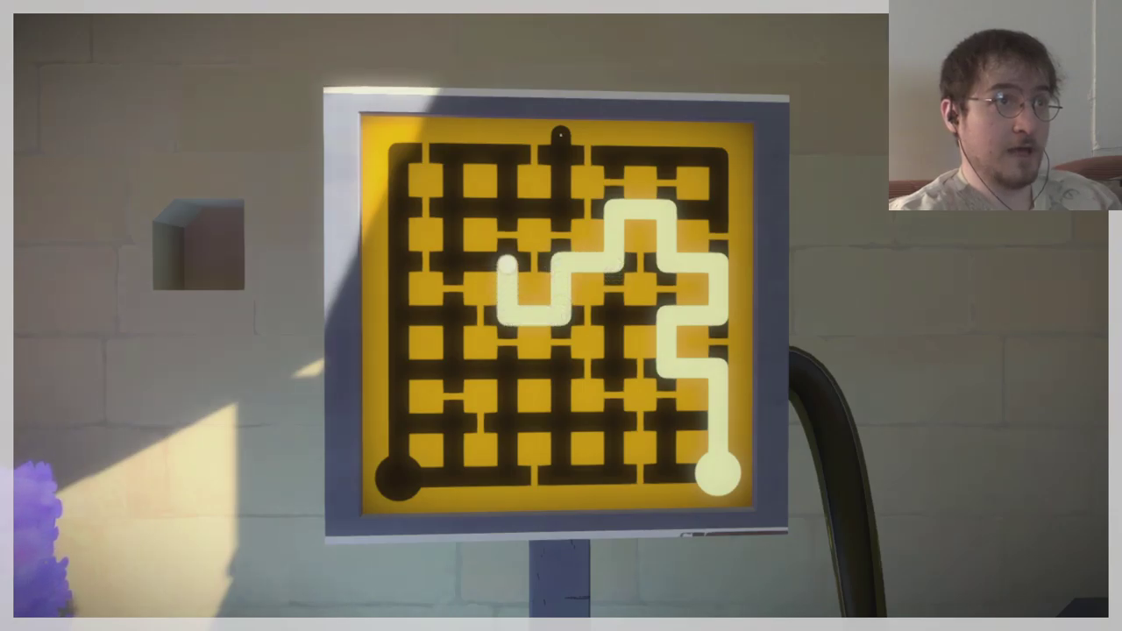
Step: Step back from the solved maze and return through the doorway to the grid gate
{"action": "key", "text": "s"}
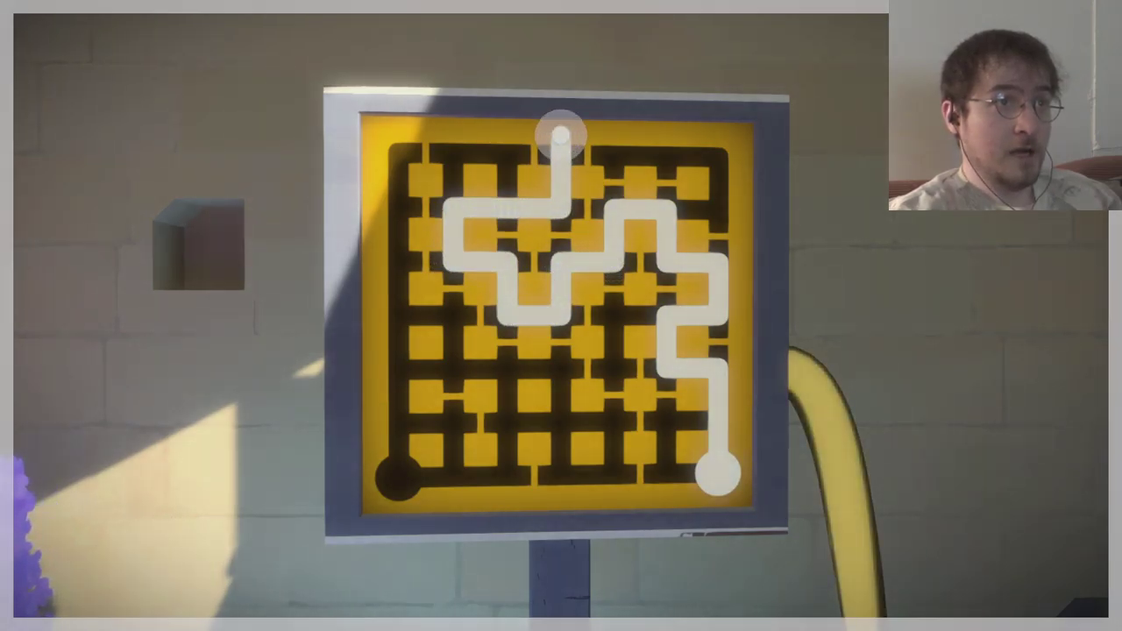
{"action": "key", "text": "w"}
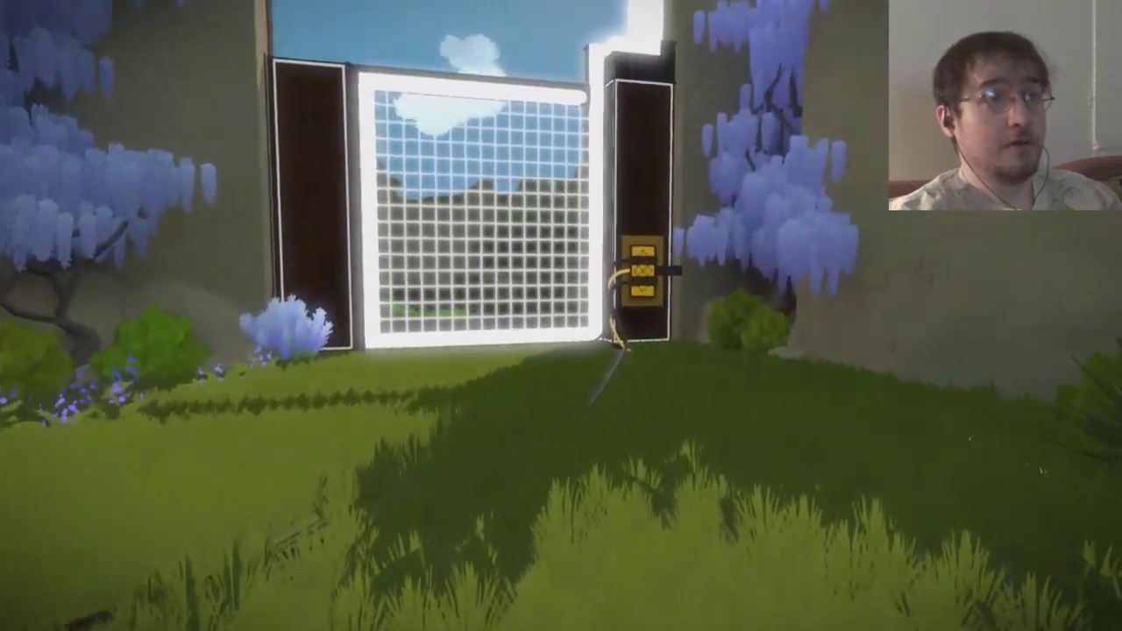
{"action": "key", "text": "w"}
Step: Walk to the stone wall and solve the small castle-shaped yellow maze panel
{"action": "key", "text": "w"}
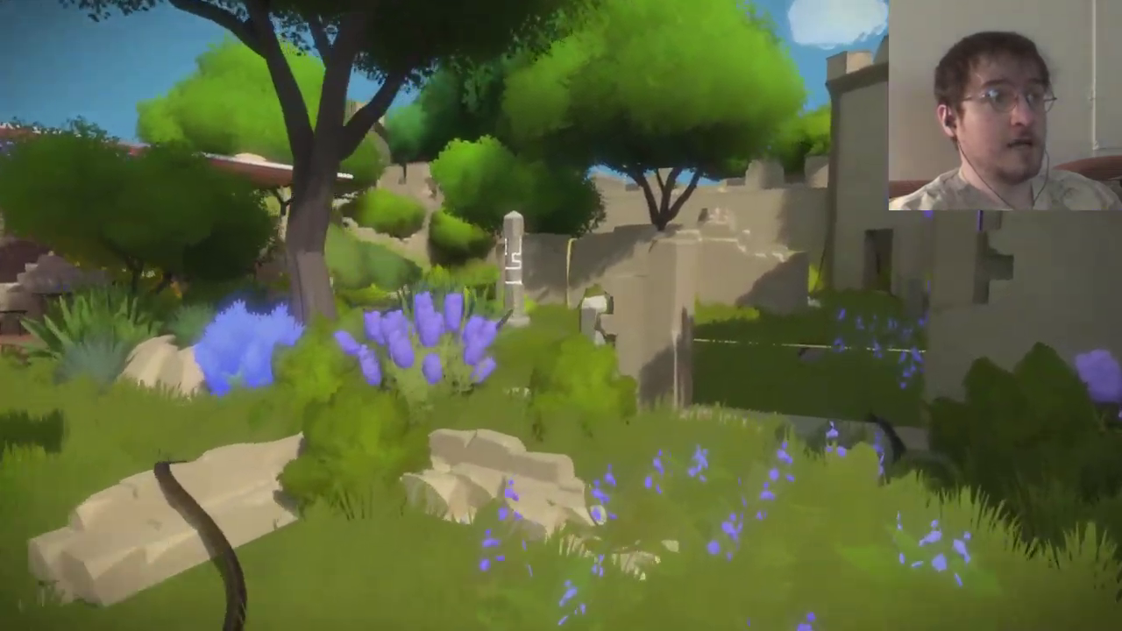
{"action": "key", "text": "w"}
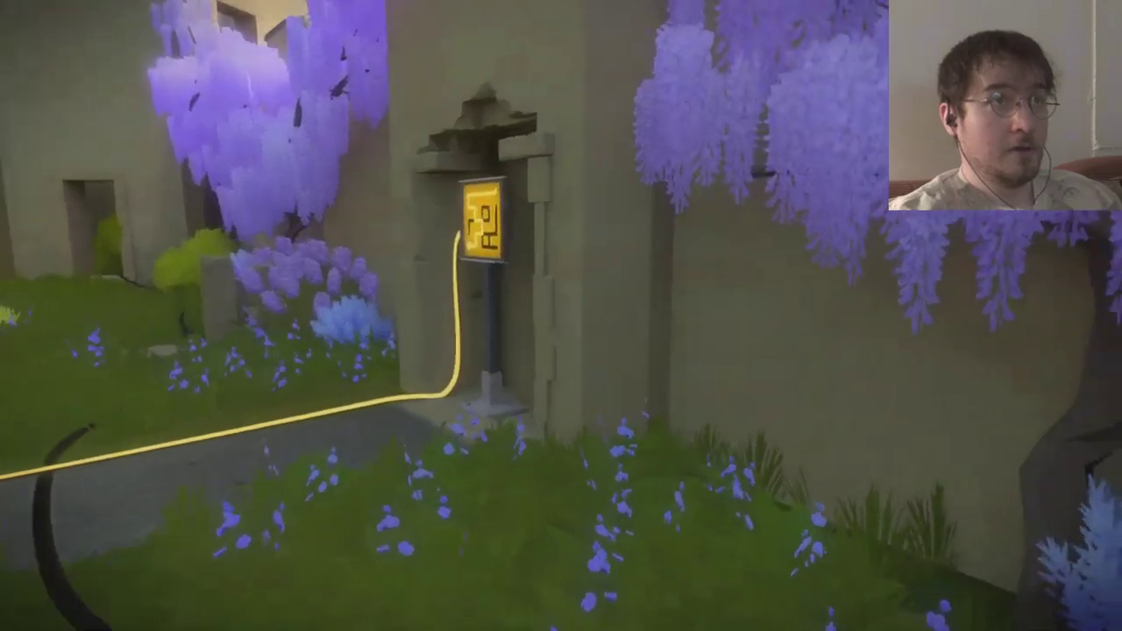
{"action": "key", "text": "w"}
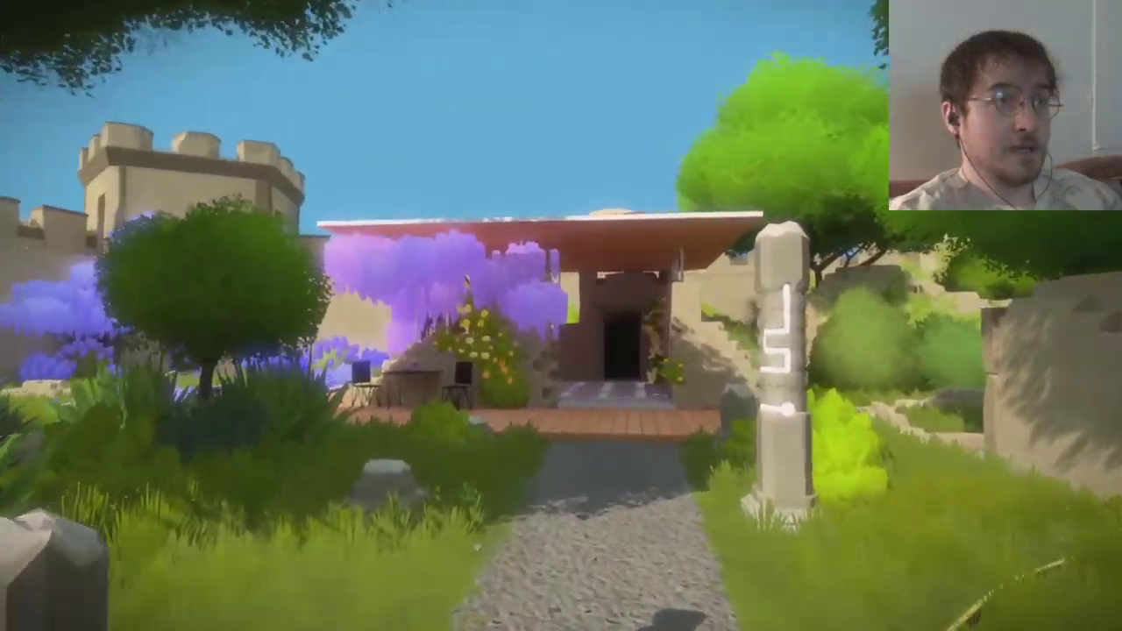
{"action": "key", "text": "w"}
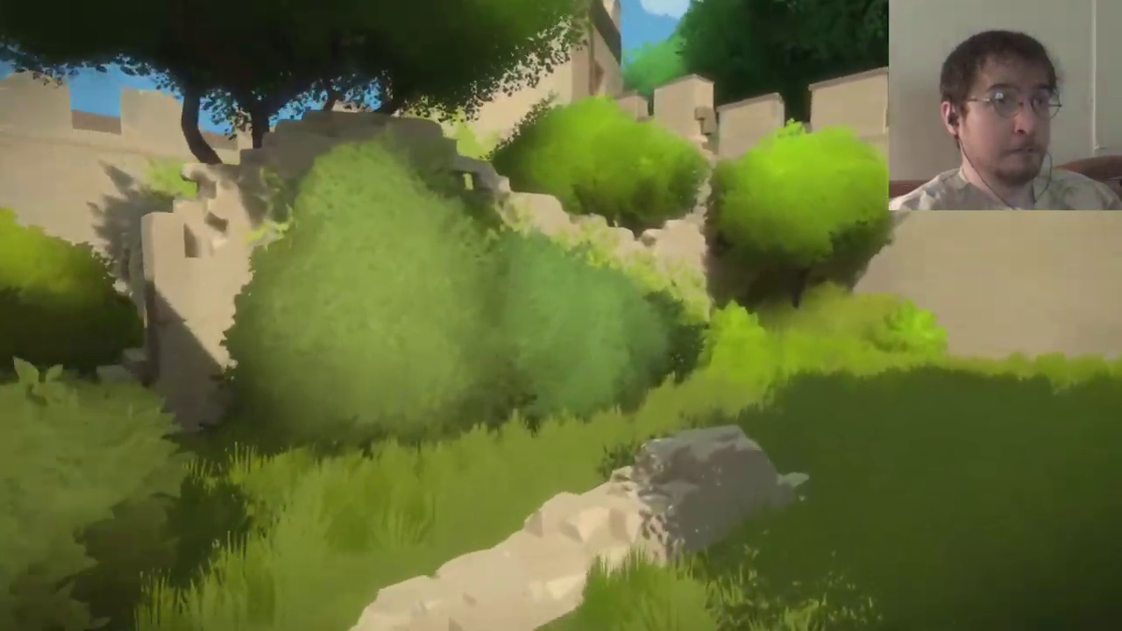
{"action": "key", "text": "w"}
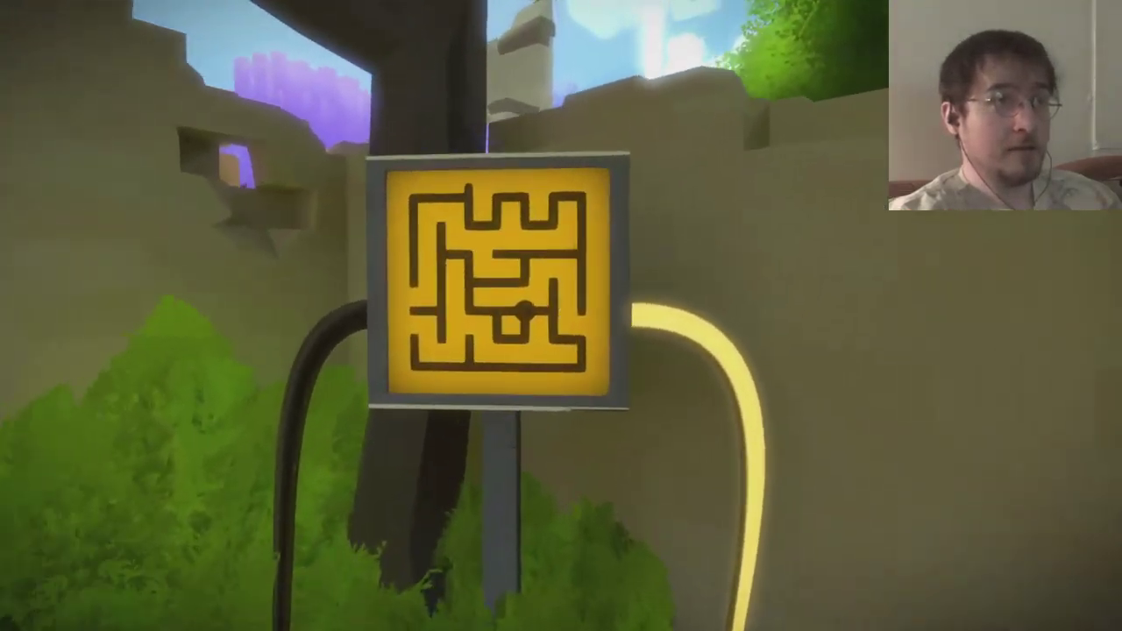
{"action": "left_click", "coordinate": [561, 315]}
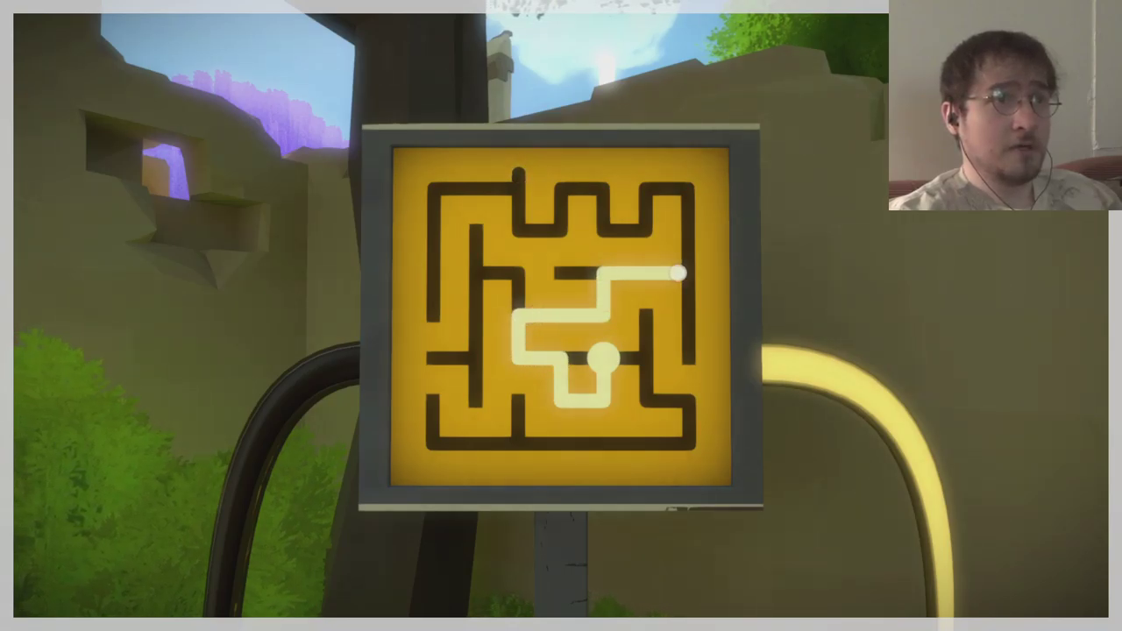
{"action": "right_click", "coordinate": [561, 316]}
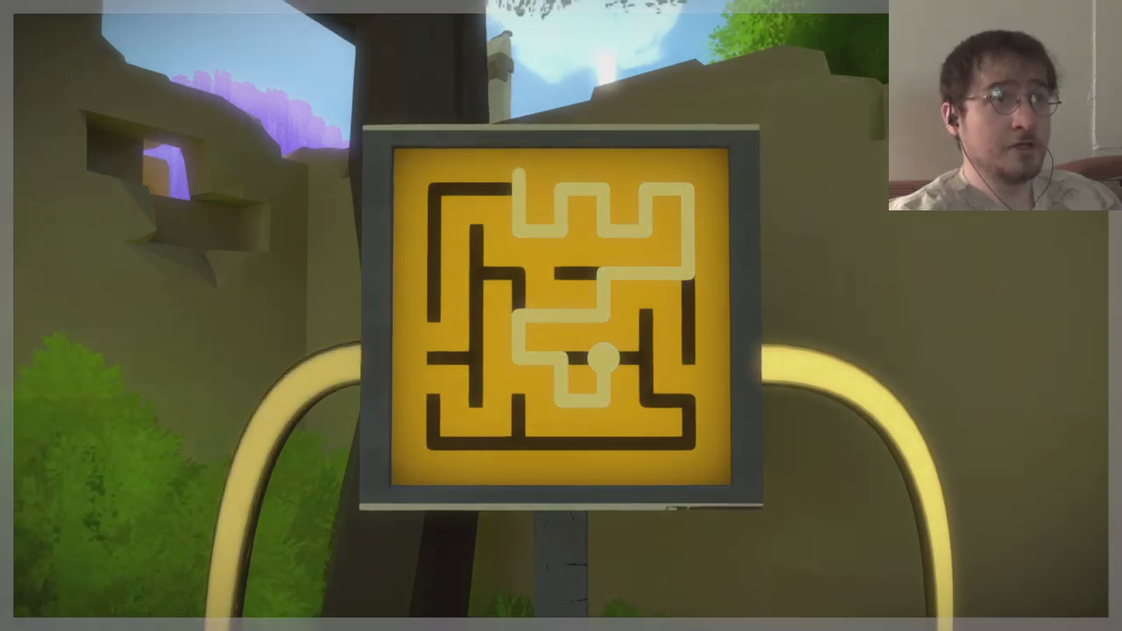
{"action": "key", "text": "s"}
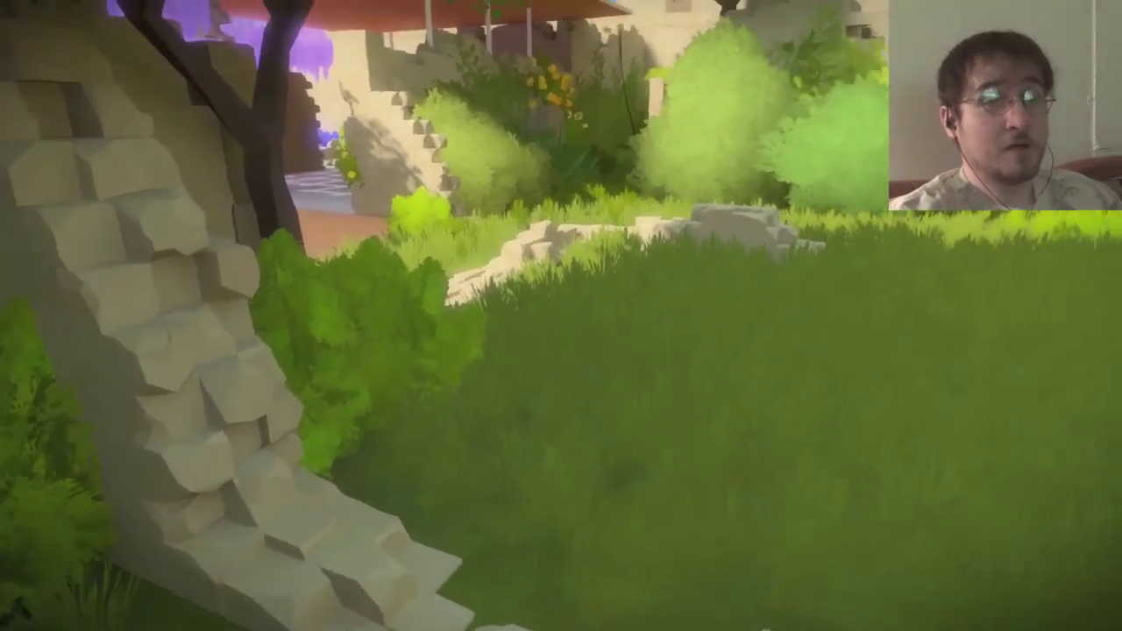
Step: Walk around the broken wall past the purple tree to the doorway with the cable
{"action": "key", "text": "w"}
{"action": "key", "text": "w"}
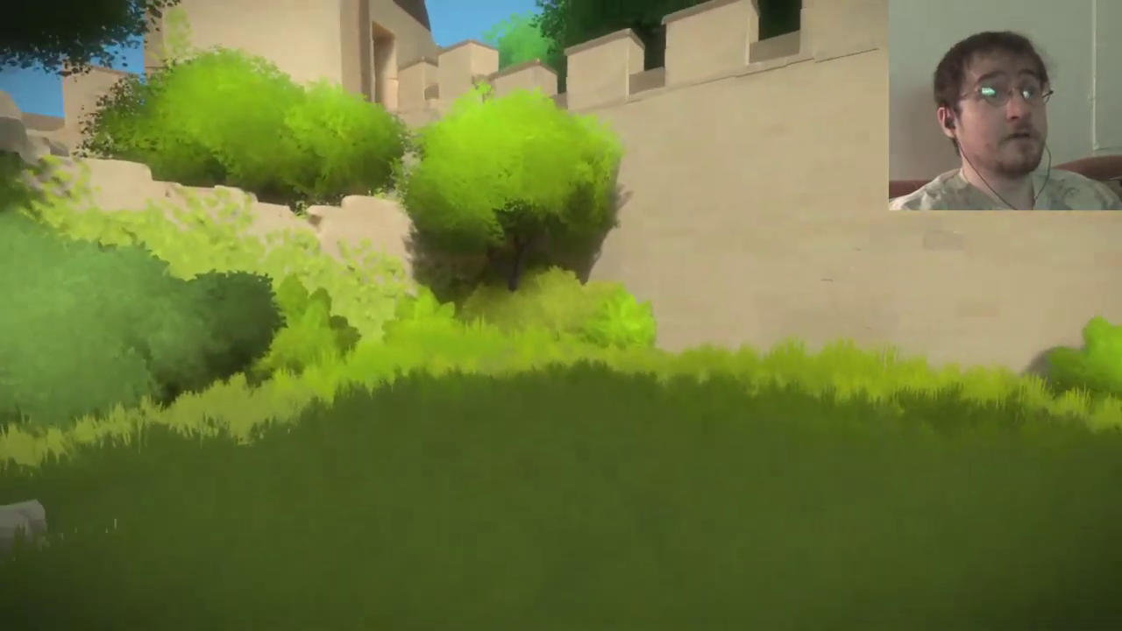
{"action": "key", "text": "w"}
{"action": "key", "text": "w"}
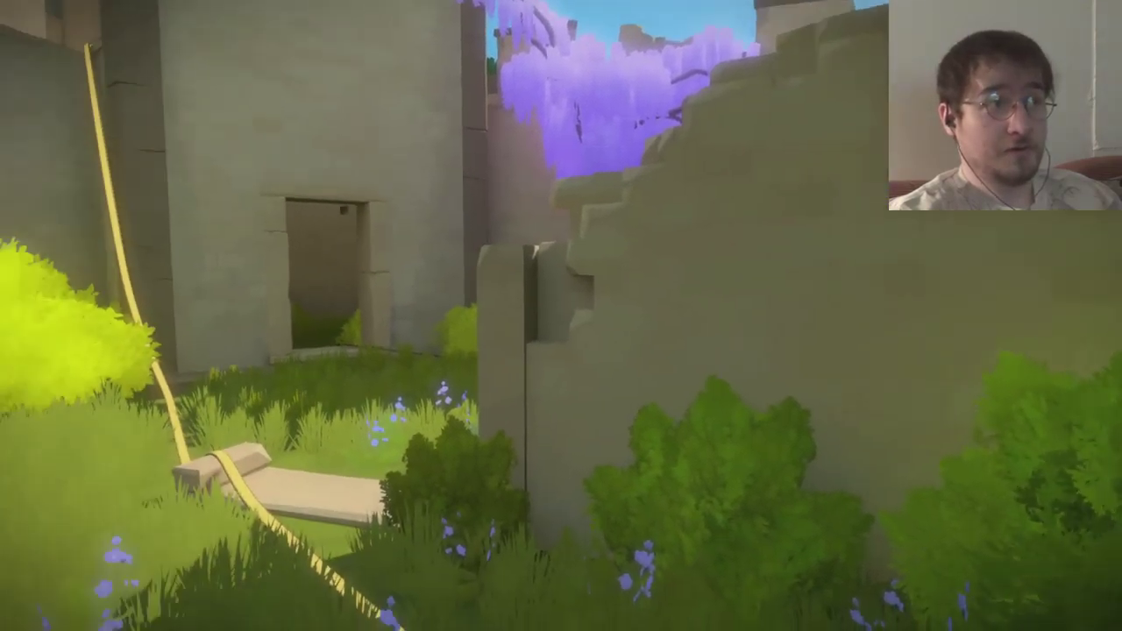
{"action": "key", "text": "w"}
{"action": "key", "text": "w"}
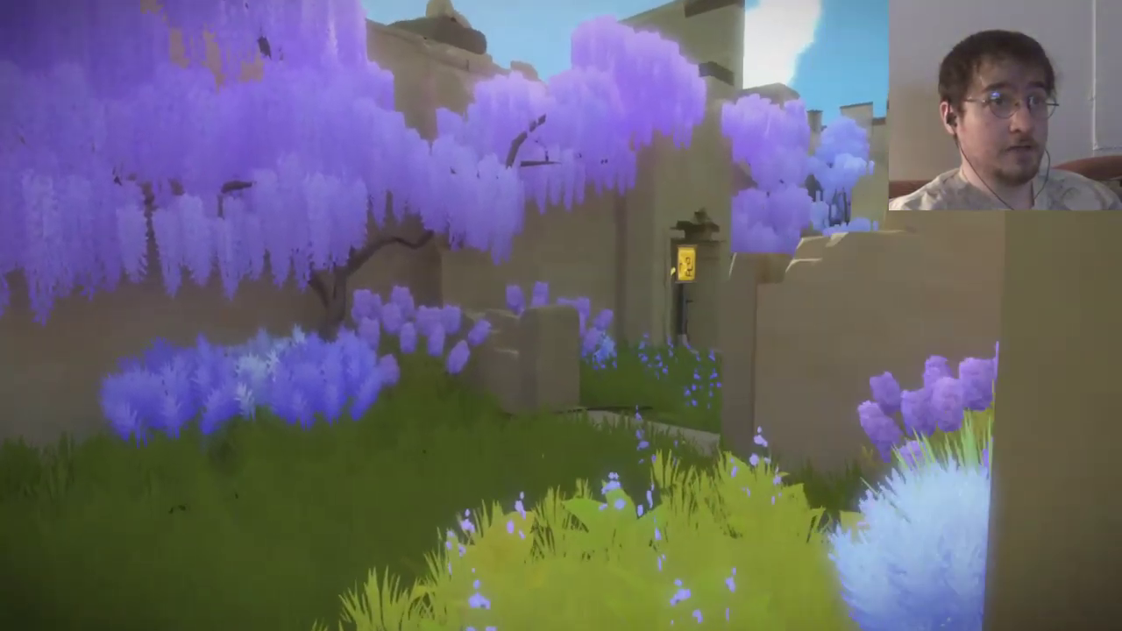
{"action": "key", "text": "w"}
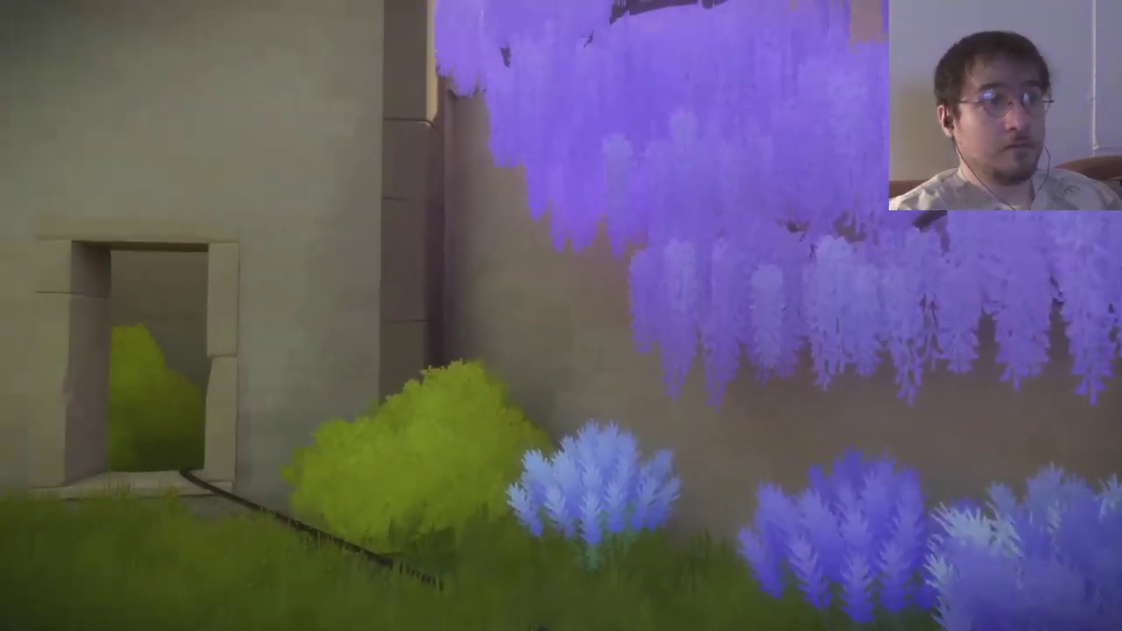
{"action": "key", "text": "w"}
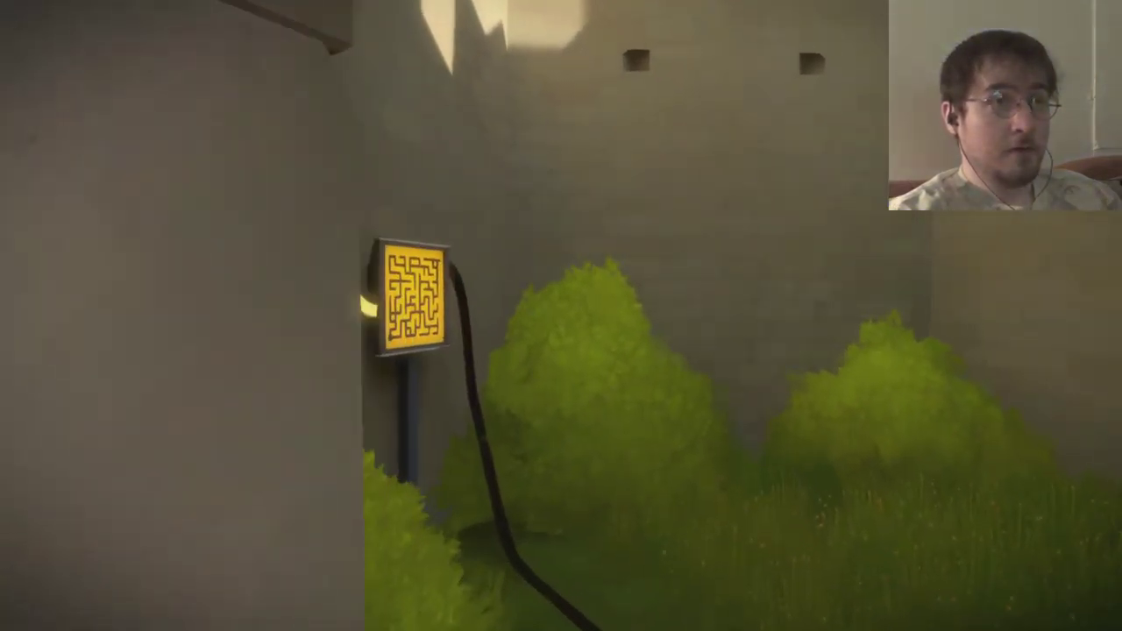
Step: Solve the wall maze panel to light its cable, then back away
{"action": "left_click", "coordinate": [561, 315]}
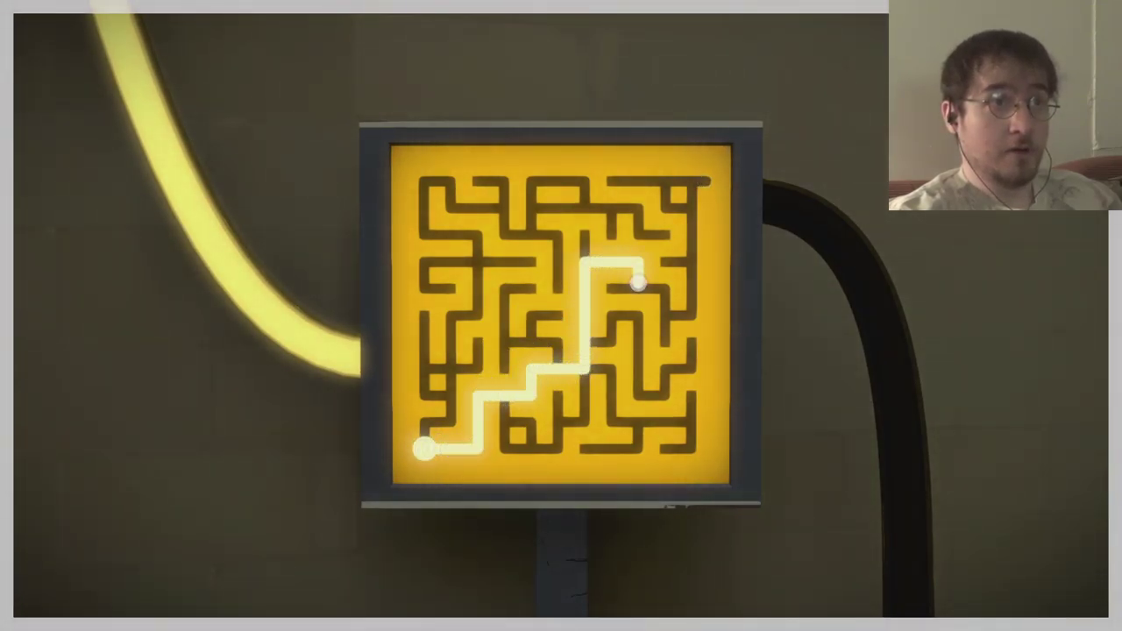
{"action": "right_click", "coordinate": [561, 315]}
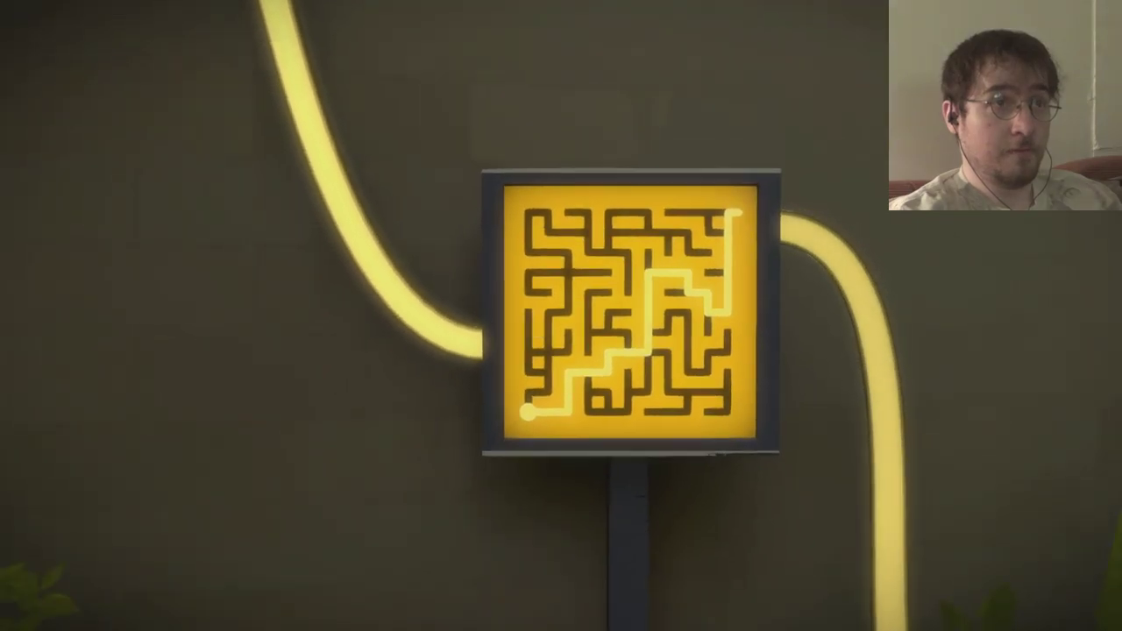
{"action": "key", "text": "s"}
Step: Walk through the bushes past the wisteria trees toward the next panel's cable
{"action": "key", "text": "w"}
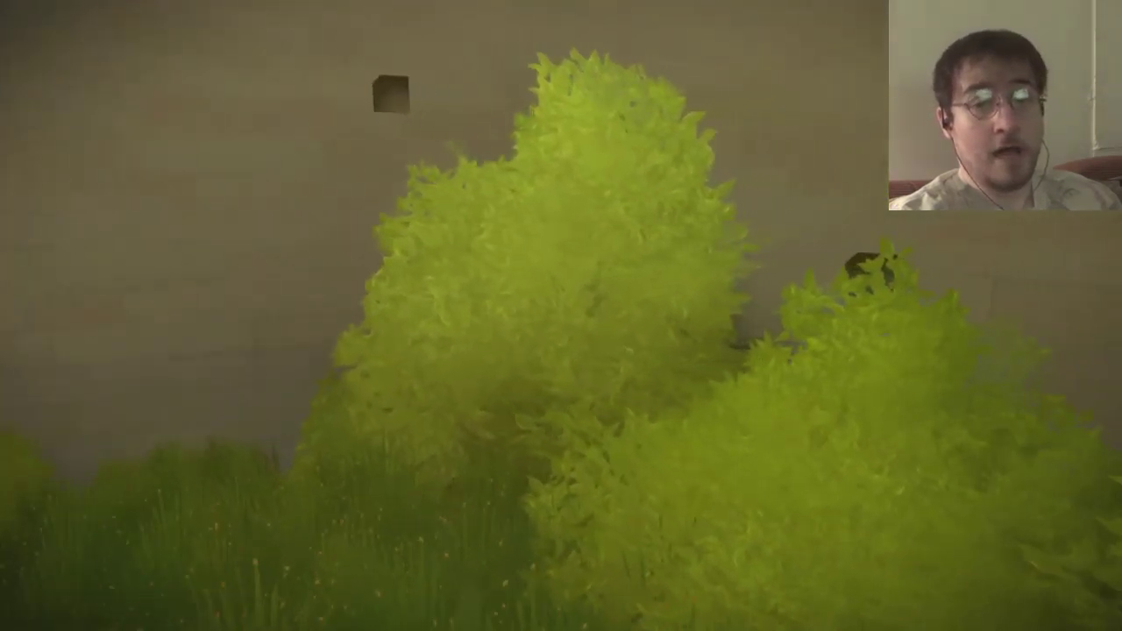
{"action": "key", "text": "w"}
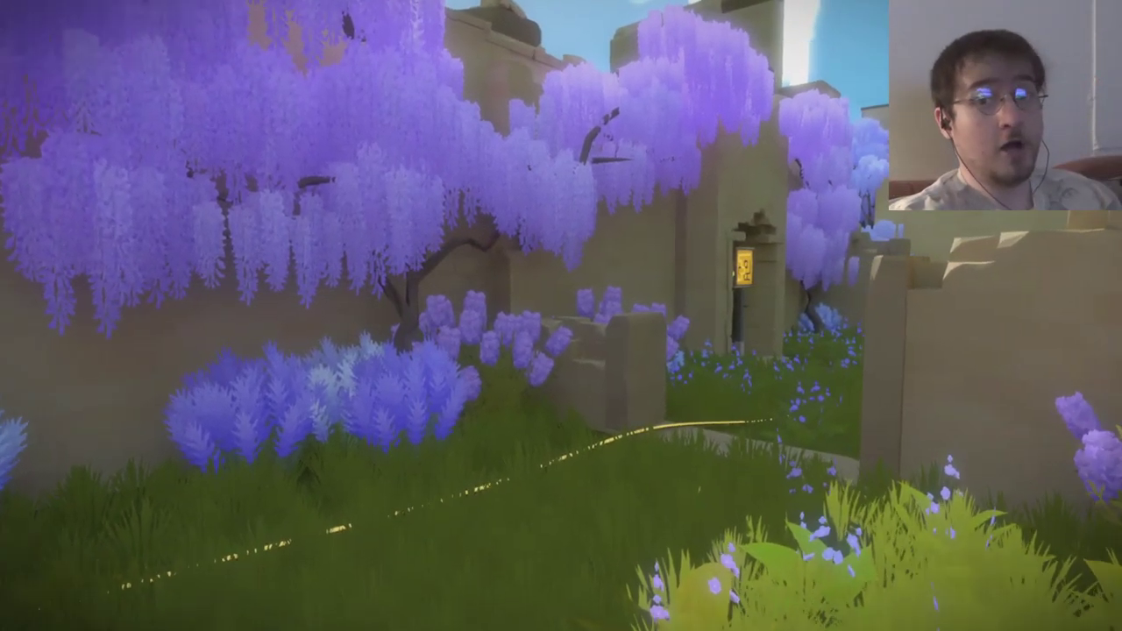
{"action": "key", "text": "w"}
{"action": "key", "text": "w"}
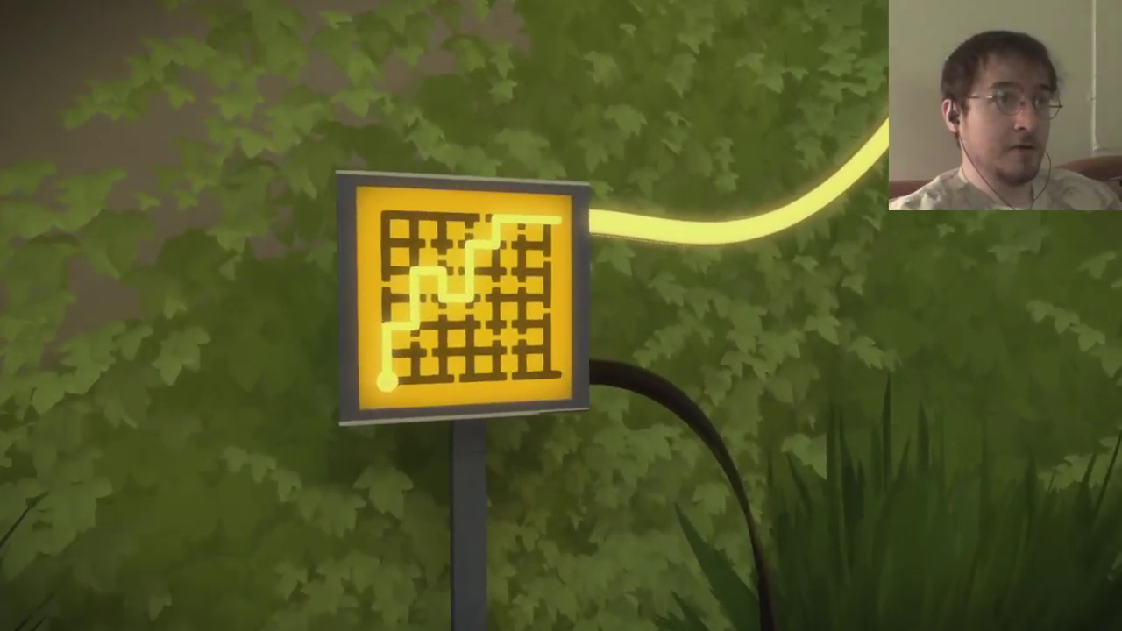
{"action": "key", "text": "w"}
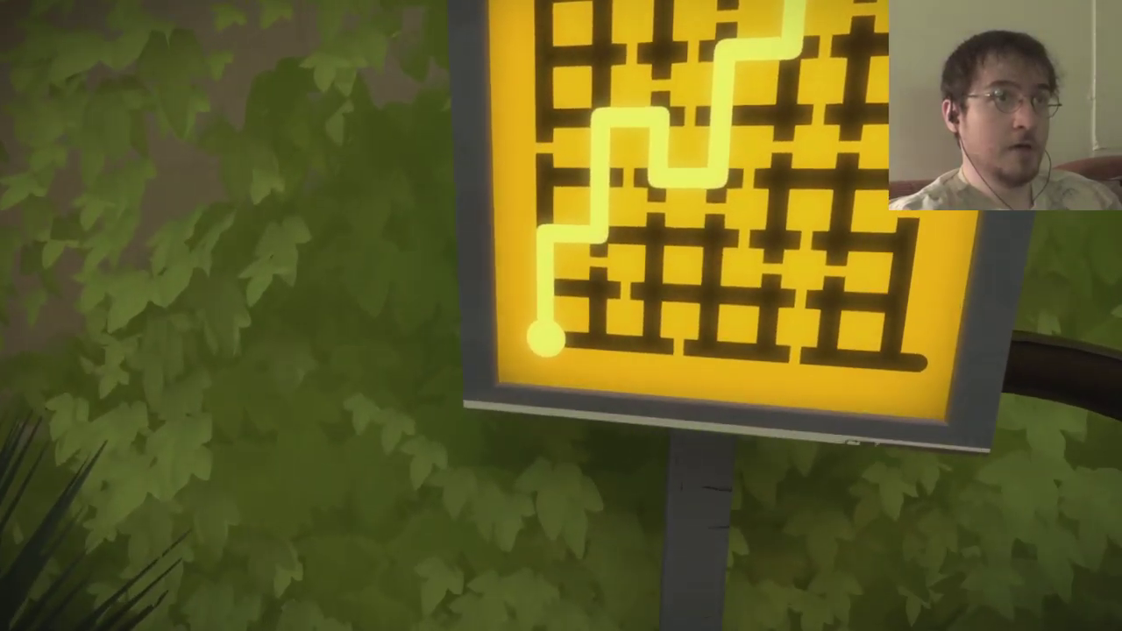
Step: Draw the ivy-framed yellow grid's line to its exit, then walk back to the glowing gate
{"action": "left_click", "coordinate": [561, 316]}
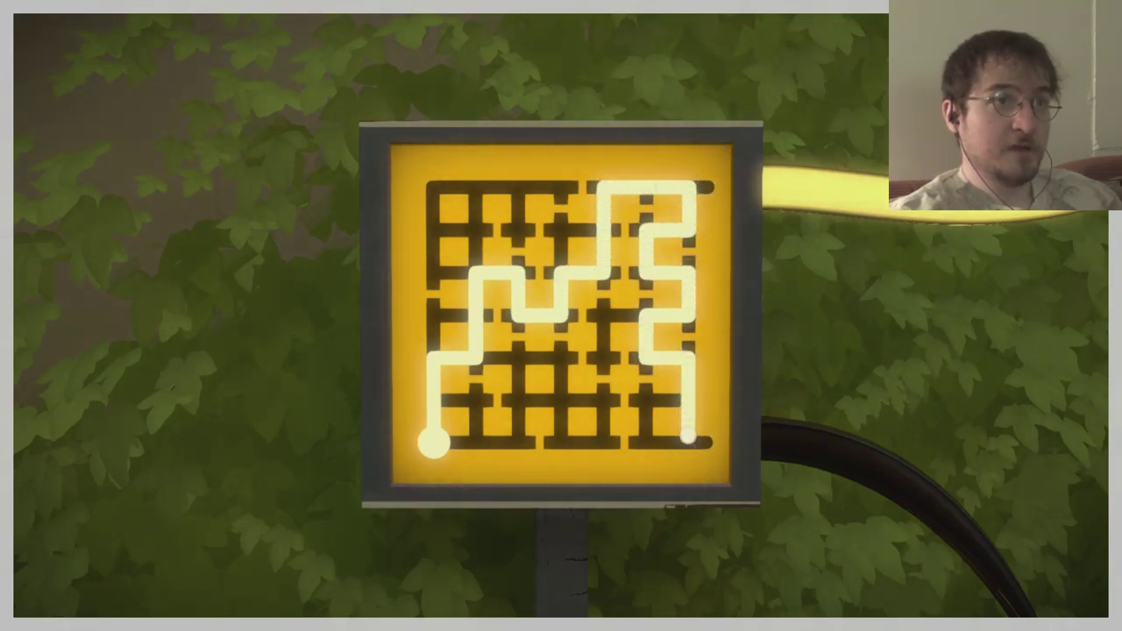
{"action": "left_click", "coordinate": [701, 438]}
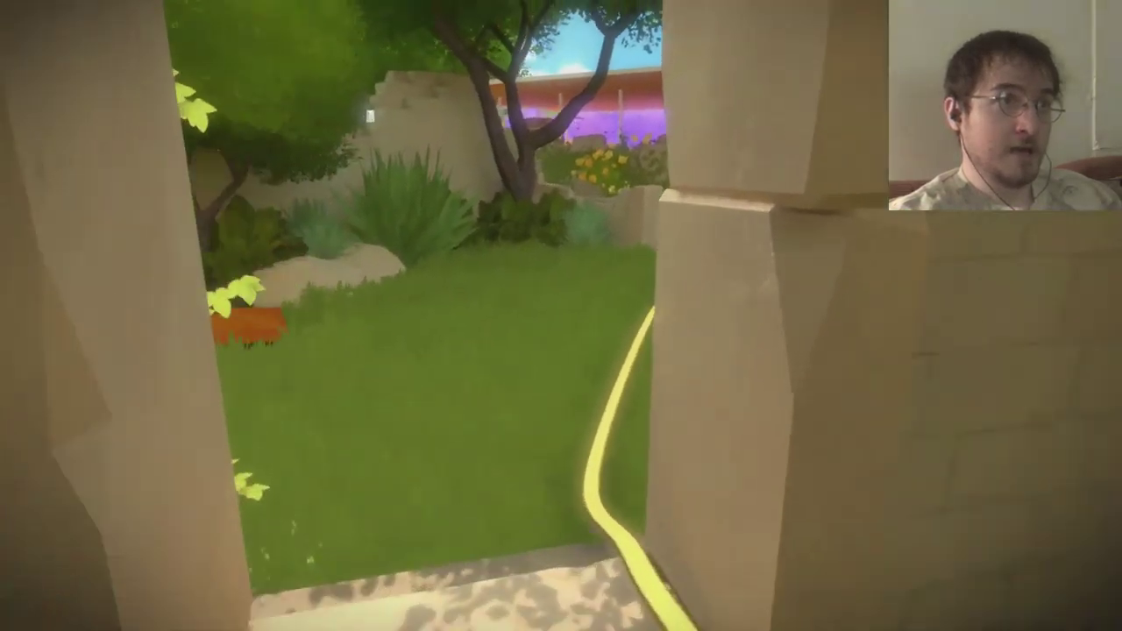
{"action": "key", "text": "w"}
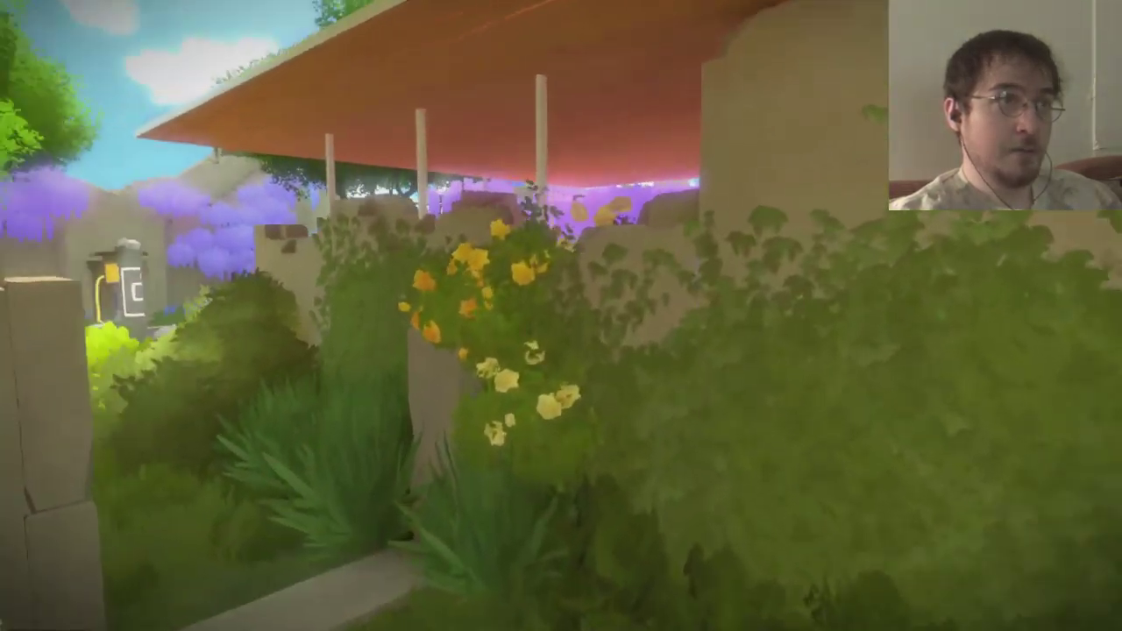
{"action": "key", "text": "w"}
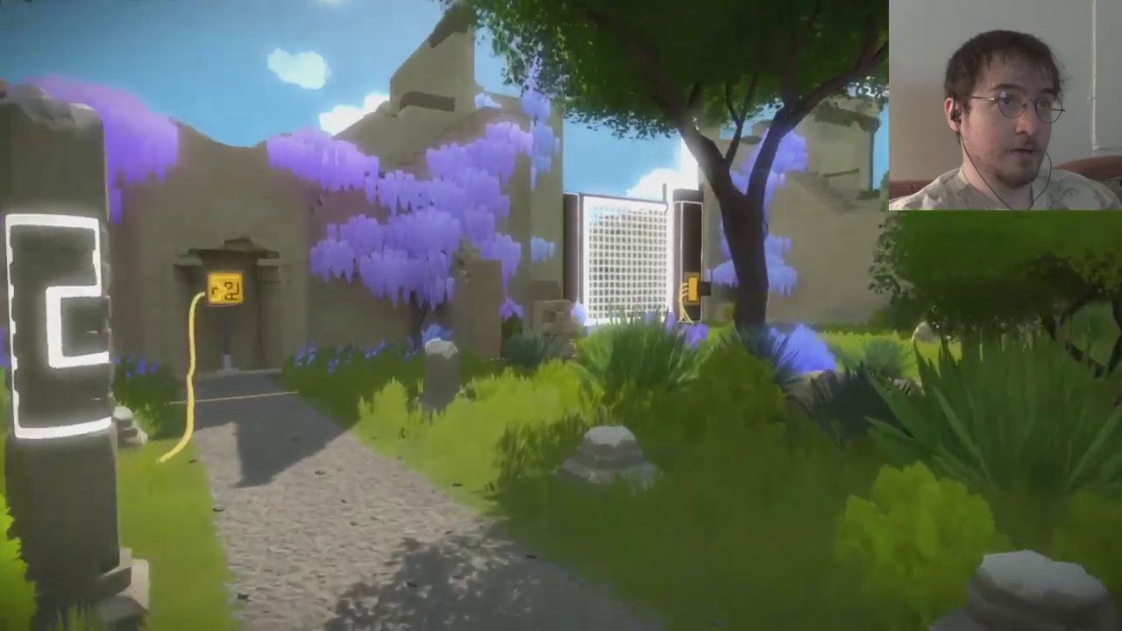
{"action": "key", "text": "w"}
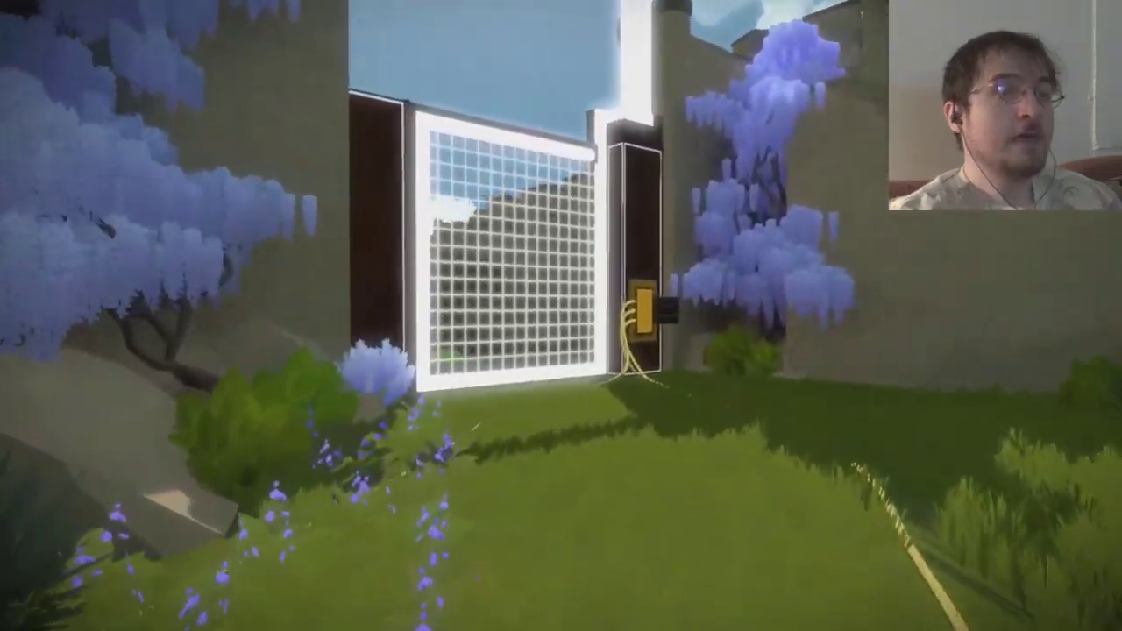
Step: Try zigzag routes on the gate's diamond-lattice panel, then clear the failed line and step away
{"action": "key", "text": "w"}
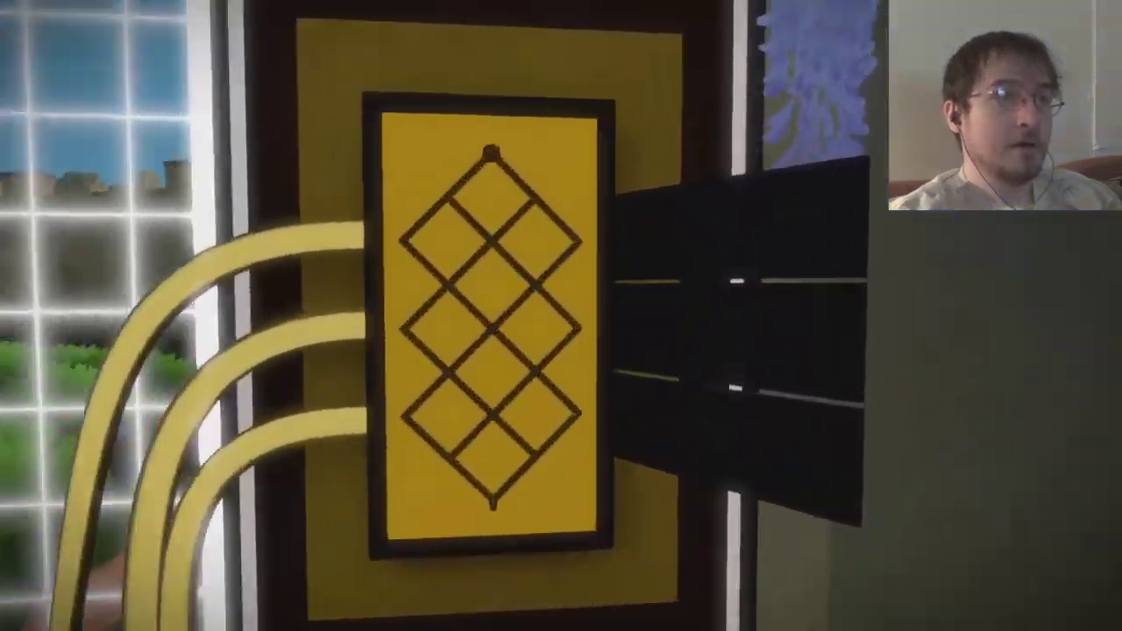
{"action": "left_click", "coordinate": [561, 316]}
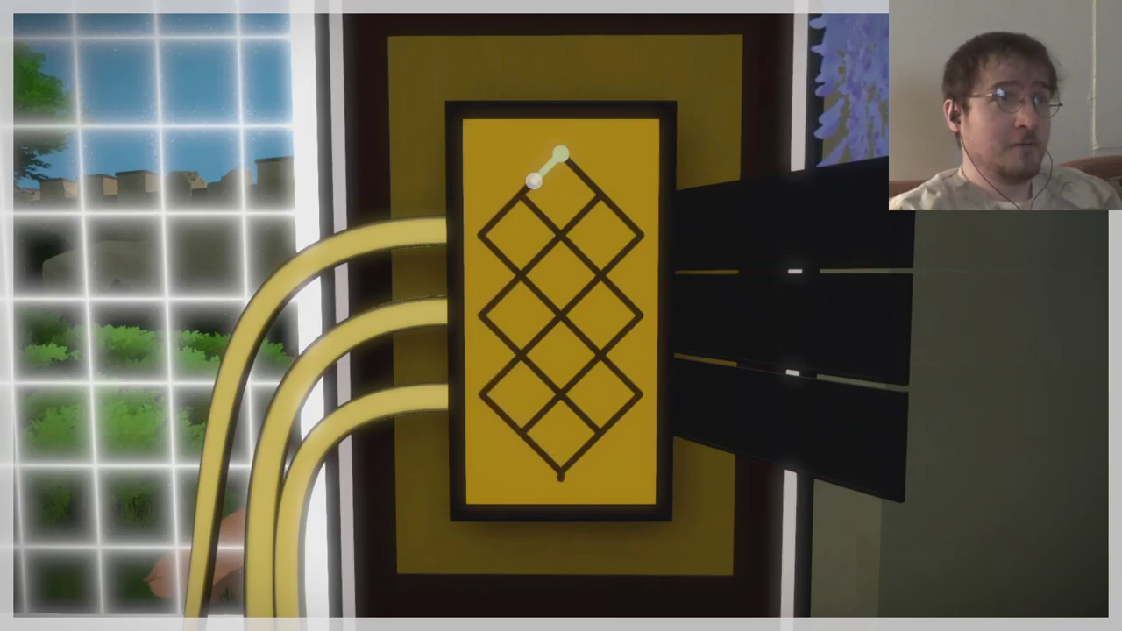
{"action": "right_click", "coordinate": [561, 315]}
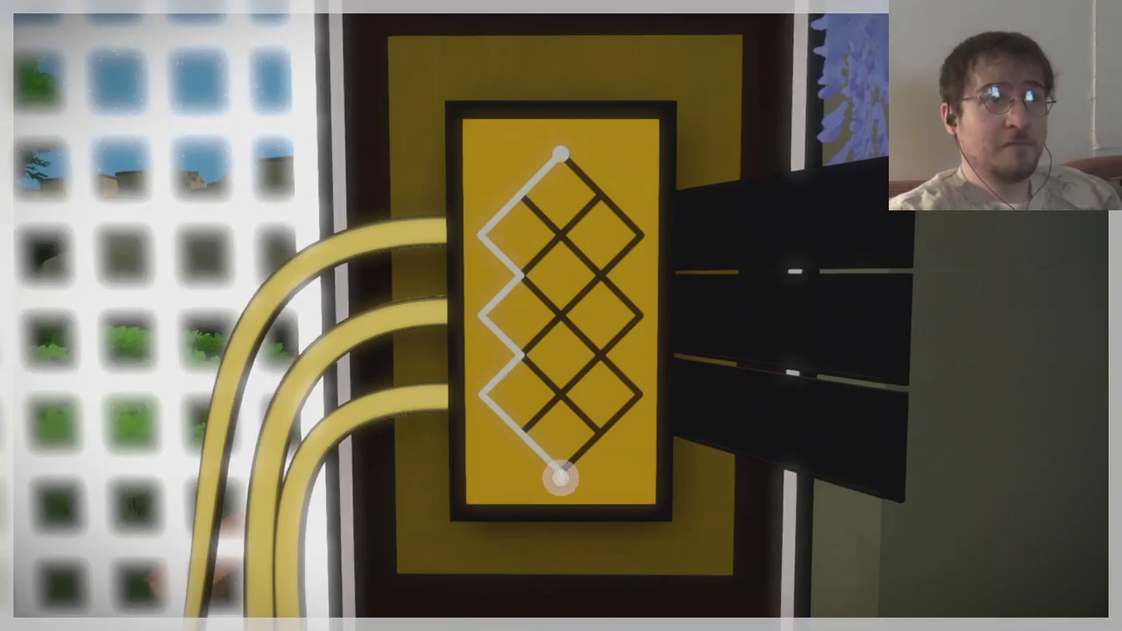
{"action": "left_click", "coordinate": [561, 315]}
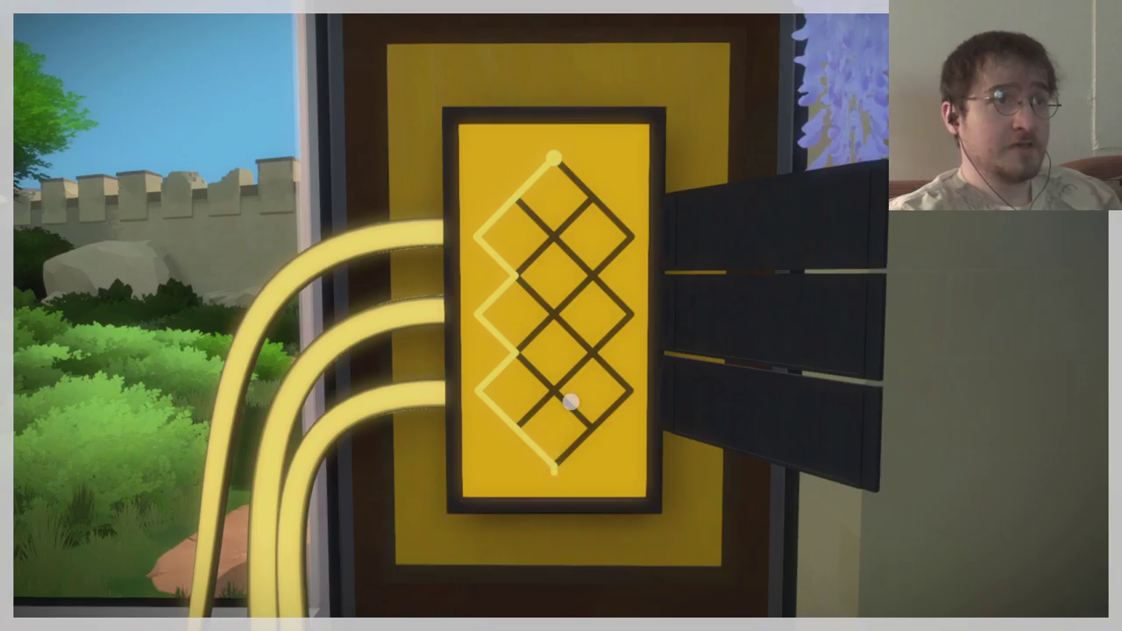
{"action": "left_click", "coordinate": [558, 156]}
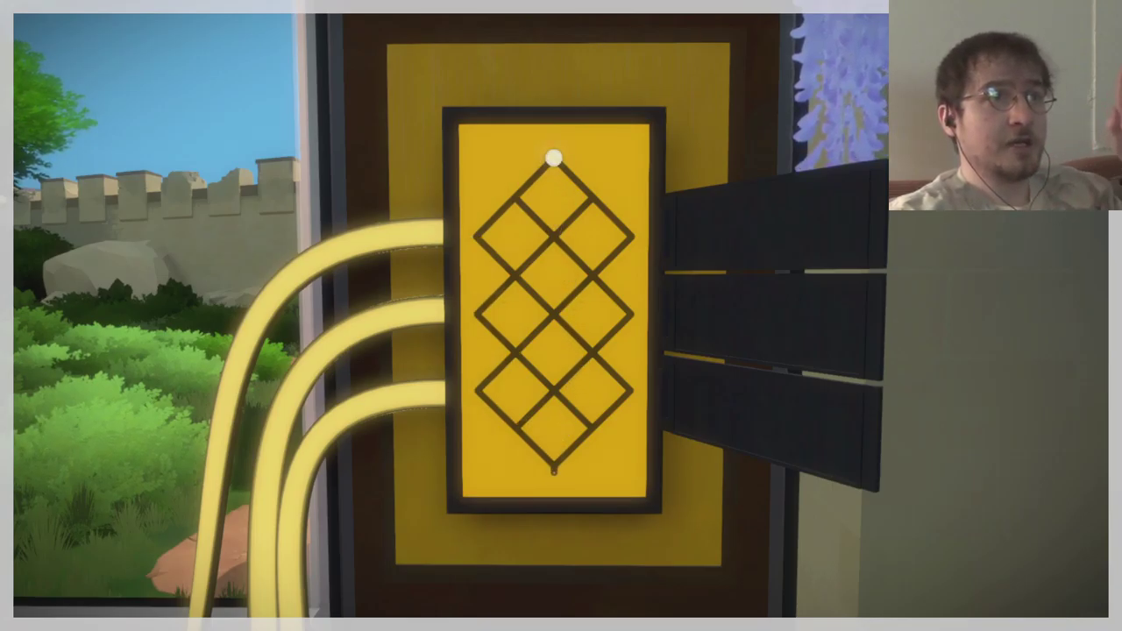
{"action": "right_click", "coordinate": [553, 157]}
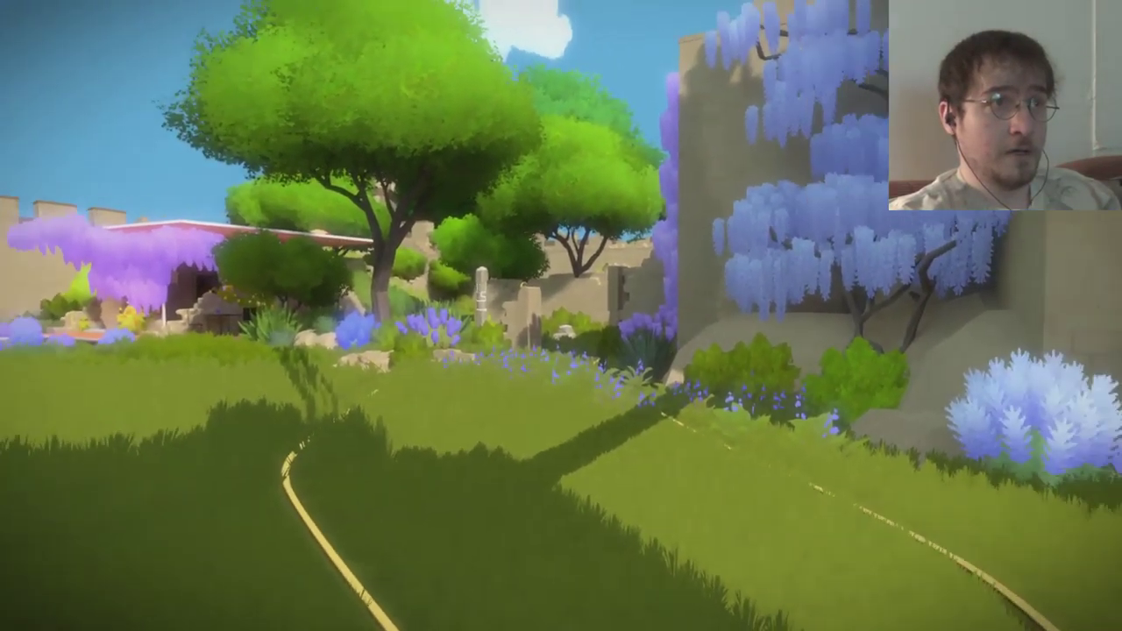
Step: Redraw a route on the gate's door panel, inspect the line, then back away
{"action": "left_click", "coordinate": [561, 315]}
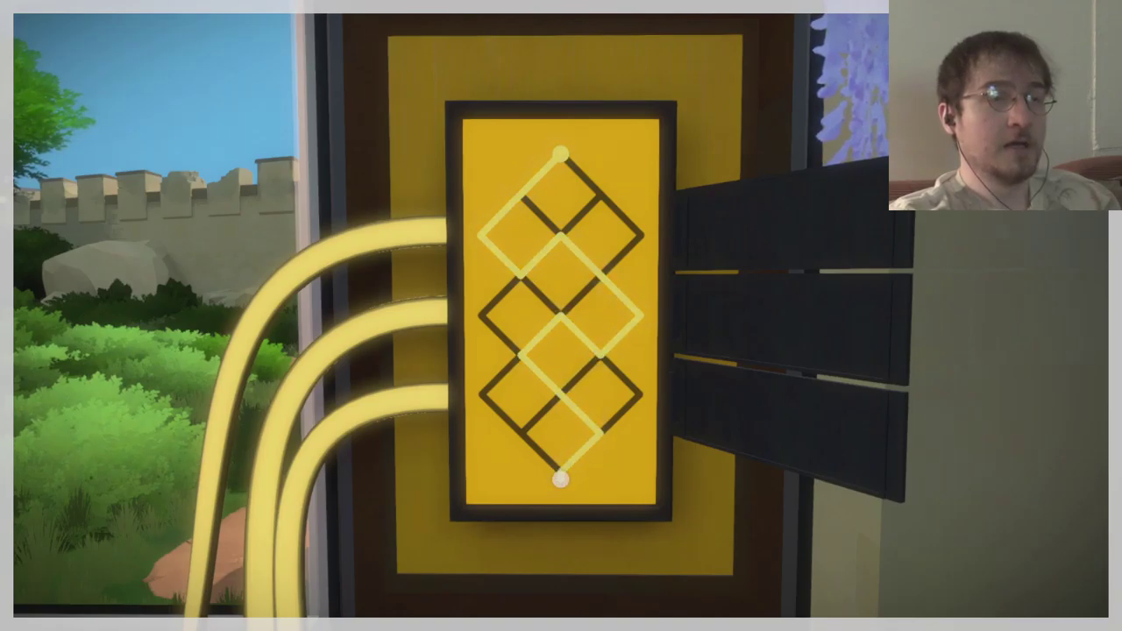
{"action": "key", "text": "w"}
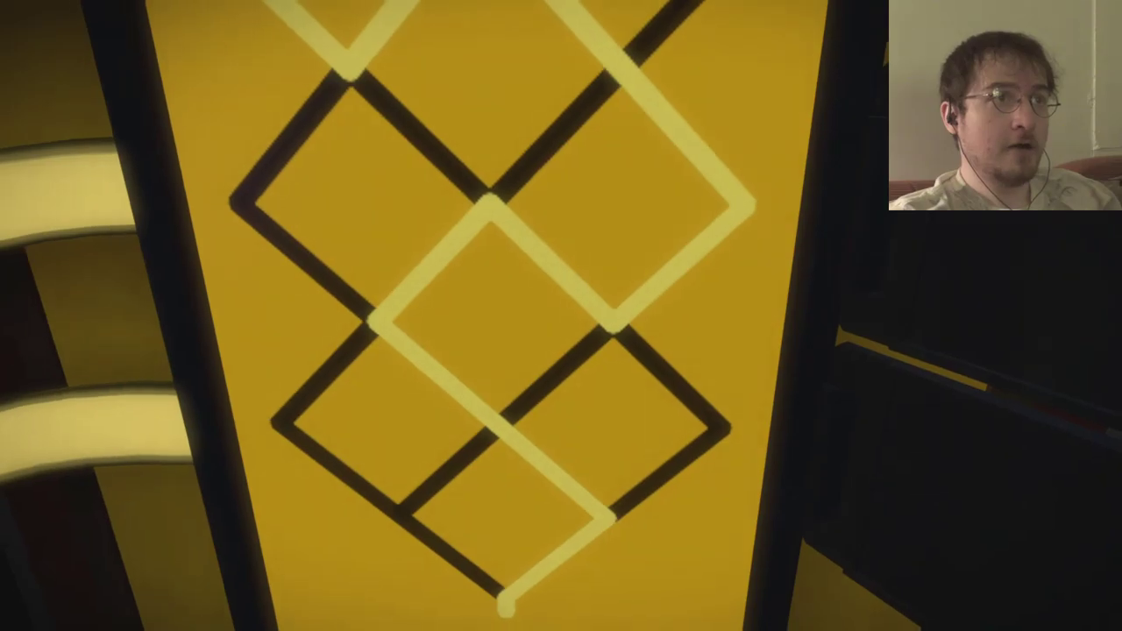
{"action": "key", "text": "s"}
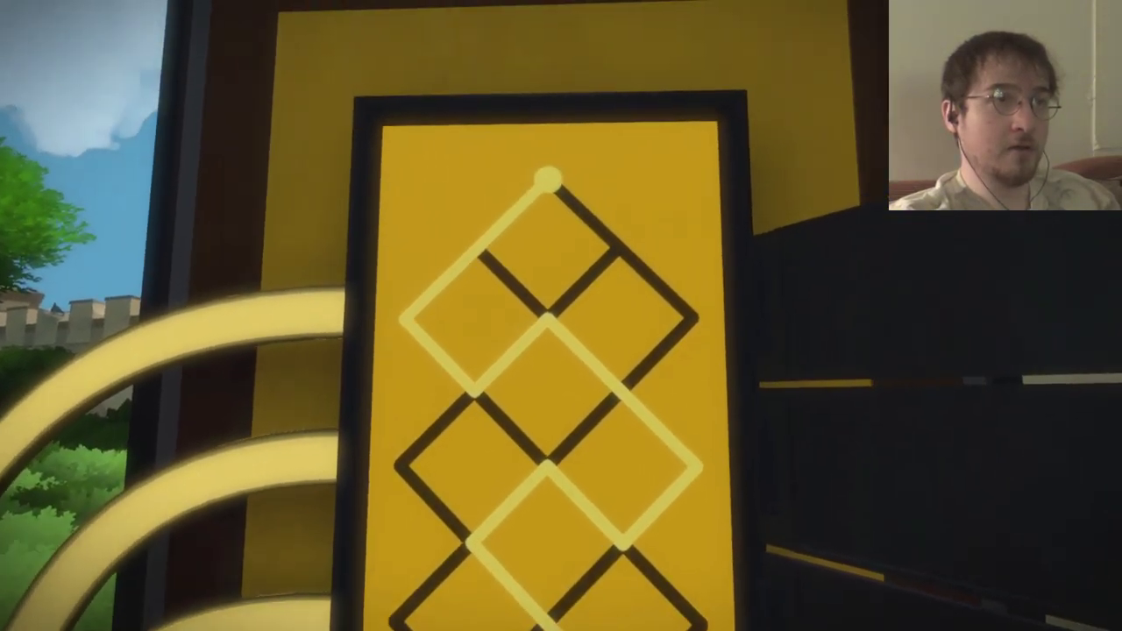
{"action": "key", "text": "s"}
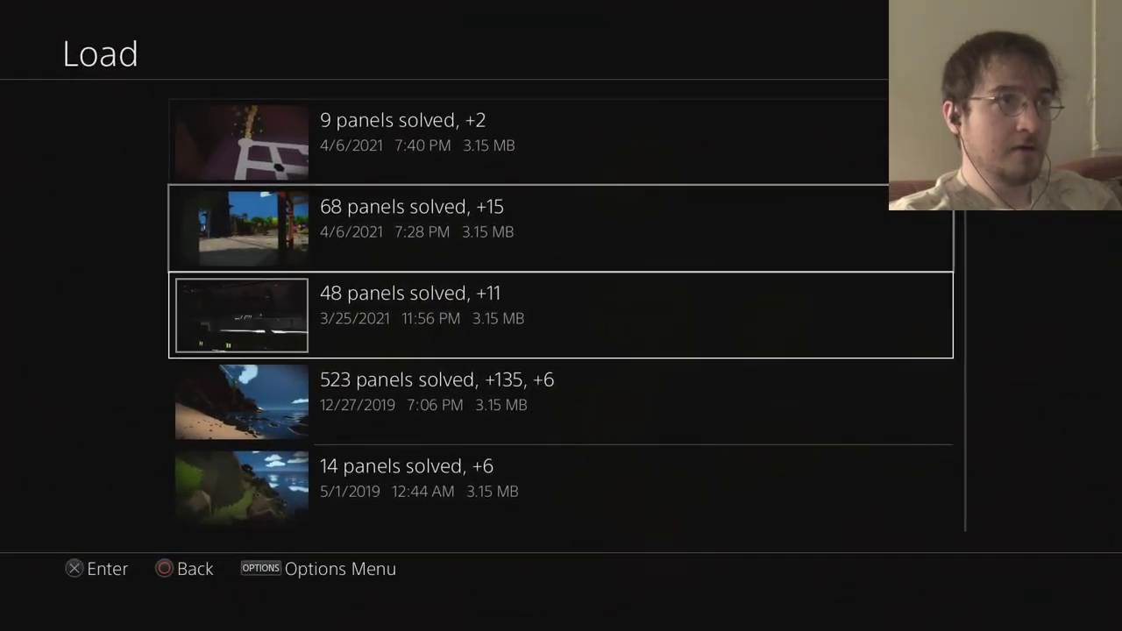
{"action": "key", "text": "Down"}
{"action": "key", "text": "Down"}
{"action": "key", "text": "Down"}
{"action": "key", "text": "Down"}
{"action": "key", "text": "Down"}
{"action": "key", "text": "Down"}
{"action": "key", "text": "Down"}
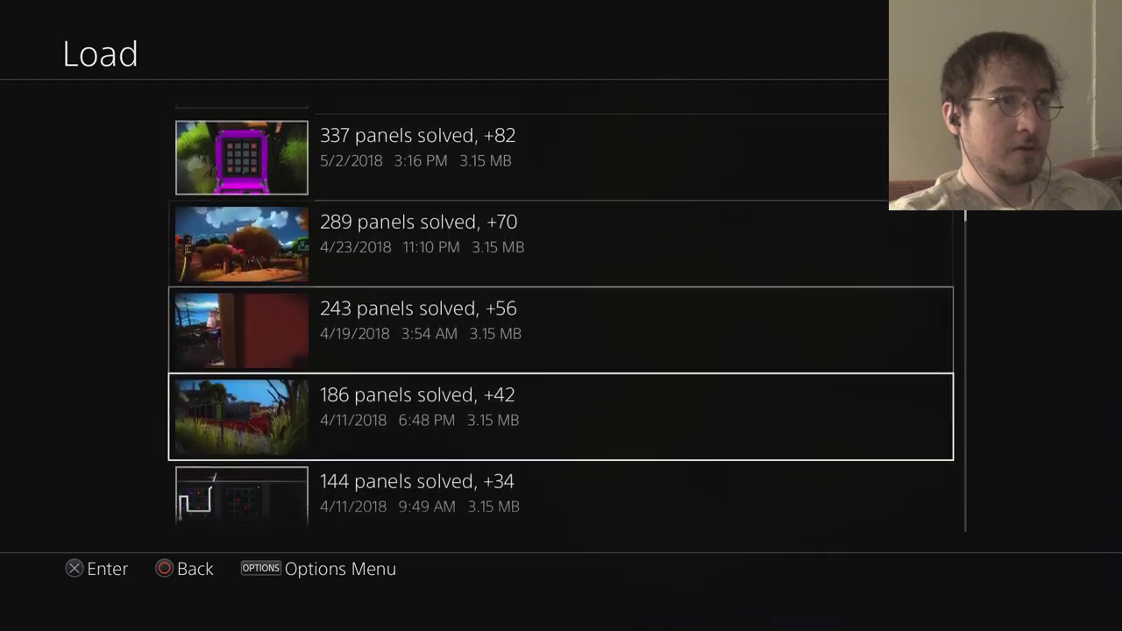
{"action": "key", "text": "Down"}
{"action": "key", "text": "Down"}
{"action": "key", "text": "Down"}
{"action": "key", "text": "Down"}
{"action": "key", "text": "Down"}
{"action": "key", "text": "Down"}
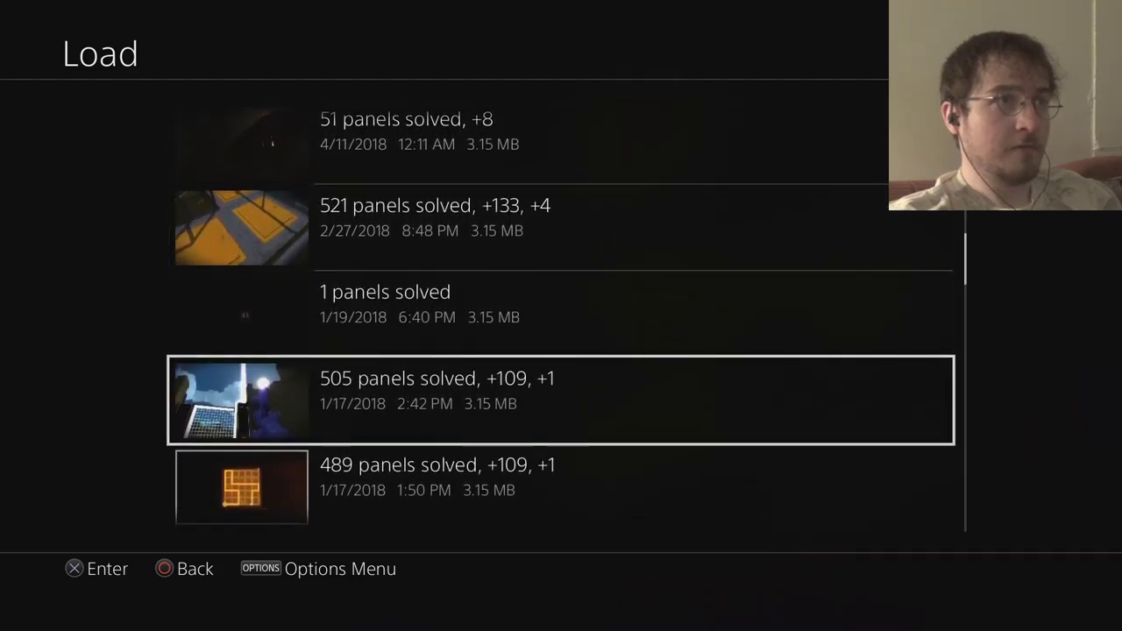
{"action": "key", "text": "Down"}
{"action": "key", "text": "Down"}
{"action": "key", "text": "Down"}
{"action": "key", "text": "Down"}
{"action": "key", "text": "Down"}
{"action": "key", "text": "Down"}
{"action": "key", "text": "Down"}
{"action": "key", "text": "Down"}
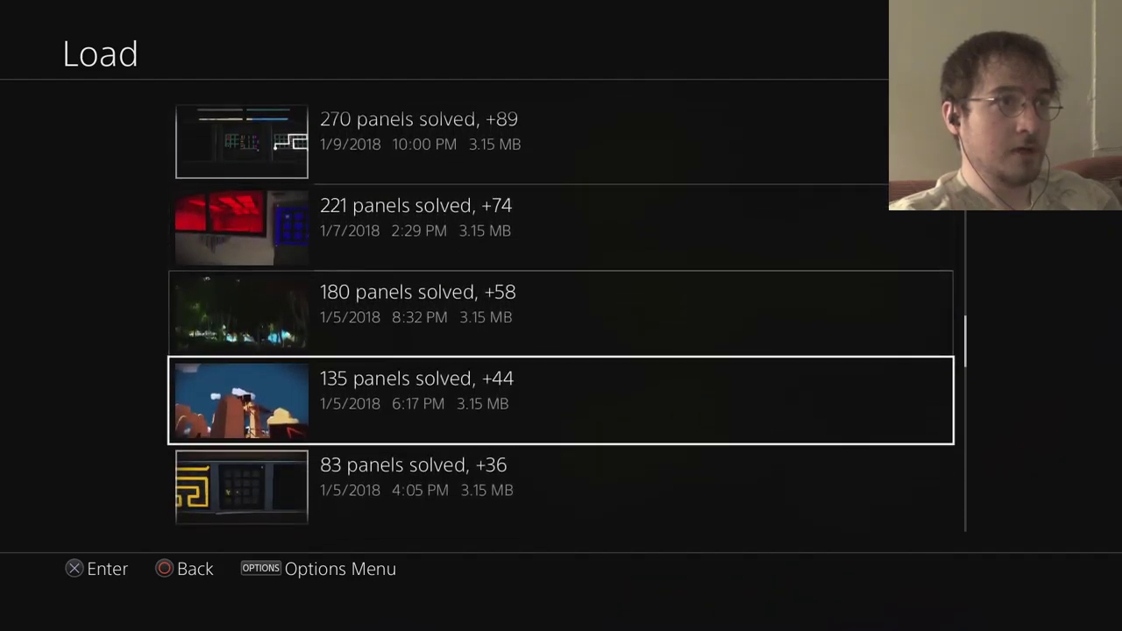
{"action": "key", "text": "Down"}
{"action": "key", "text": "Down"}
{"action": "key", "text": "Down"}
{"action": "key", "text": "Down"}
{"action": "key", "text": "Down"}
{"action": "key", "text": "Down"}
{"action": "key", "text": "Up"}
{"action": "key", "text": "Up"}
{"action": "key", "text": "Up"}
{"action": "key", "text": "Up"}
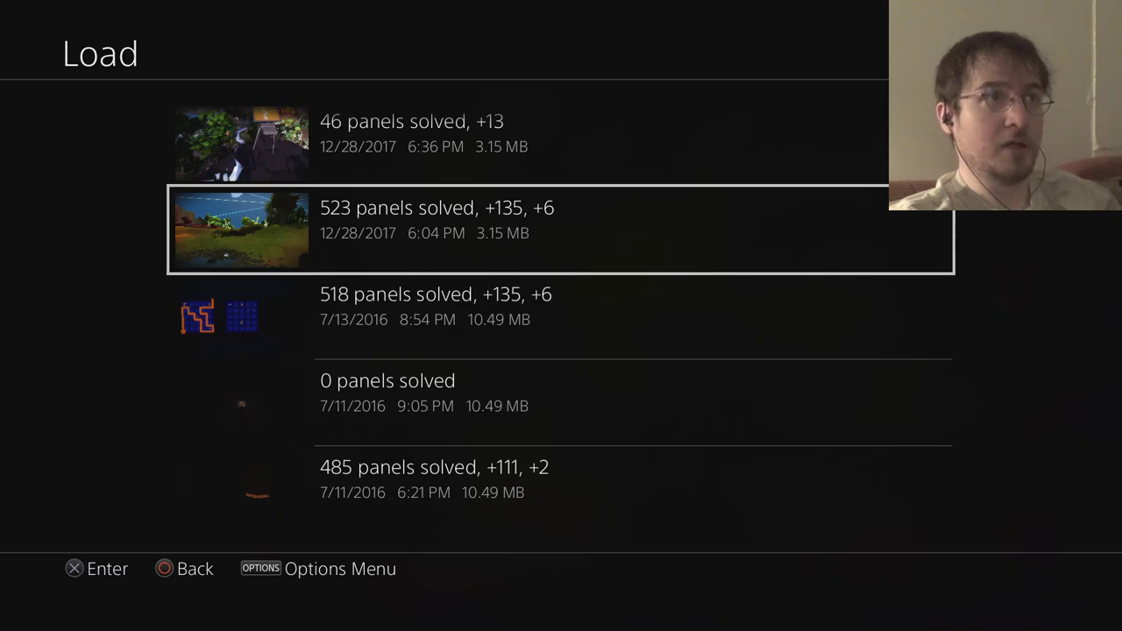
{"action": "key", "text": "Return"}
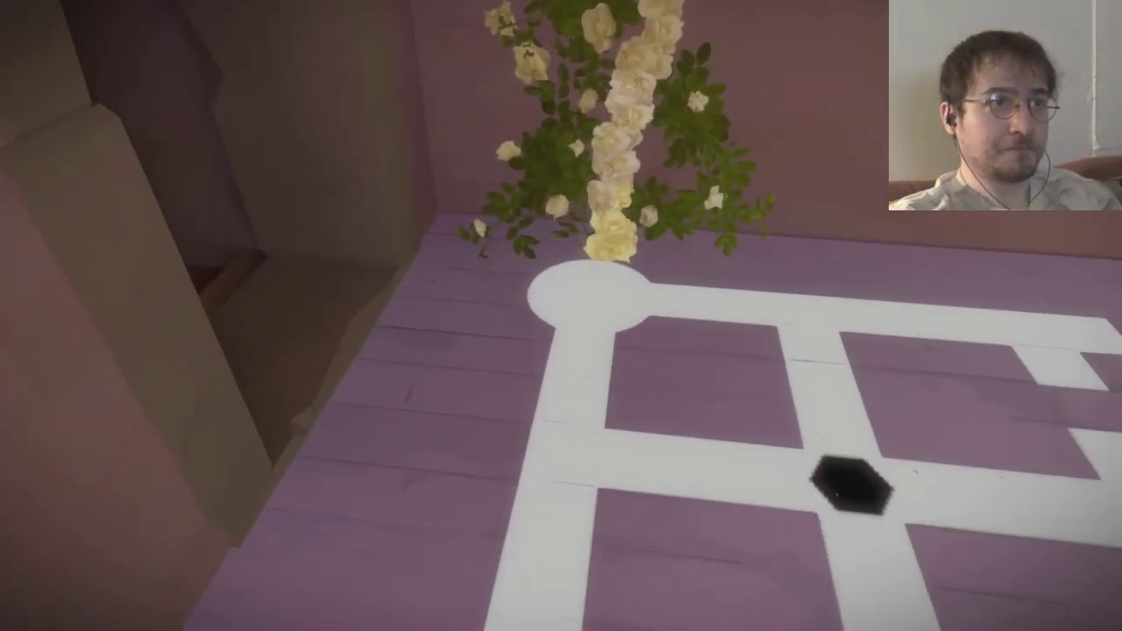
Step: Begin a floor-maze trace at the start circle, drop it, and return to the start
{"action": "left_click", "coordinate": [561, 315]}
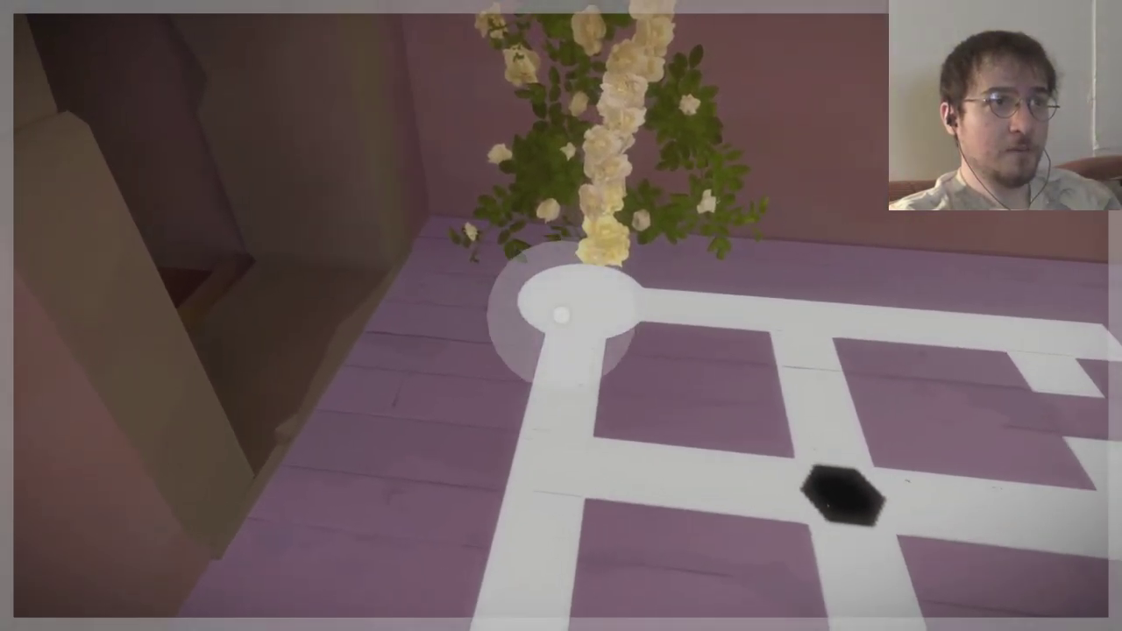
{"action": "left_click", "coordinate": [580, 299]}
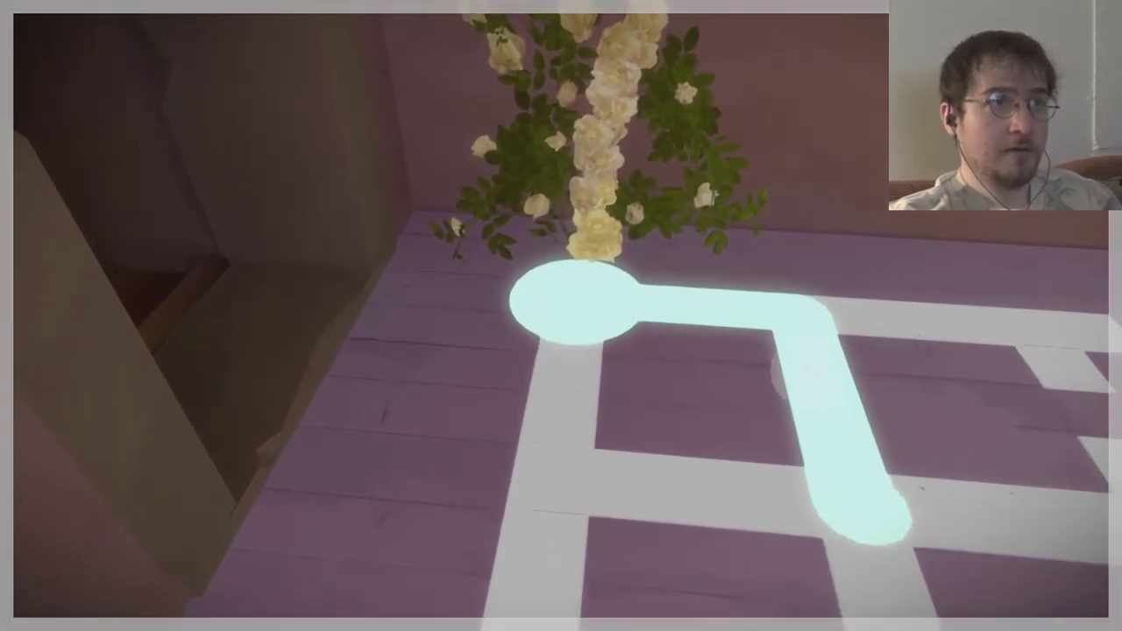
{"action": "right_click", "coordinate": [864, 514]}
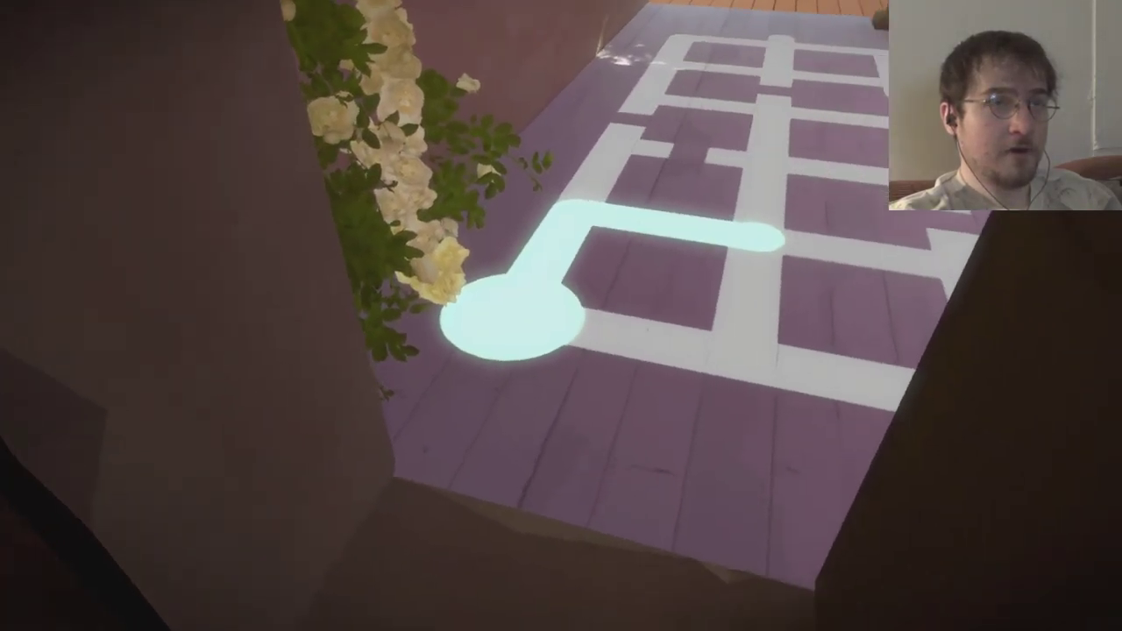
{"action": "key", "text": "w"}
{"action": "key", "text": "s"}
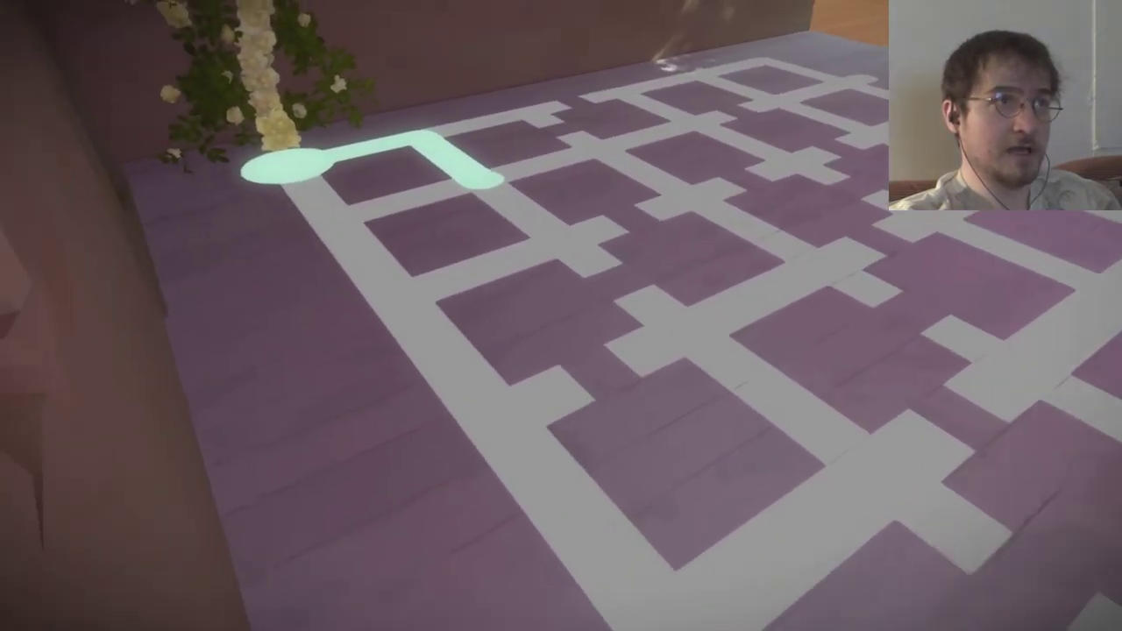
{"action": "key", "text": "w"}
Step: Trace a fresh path across the rose-garden floor maze and submit it for checking
{"action": "left_click", "coordinate": [519, 300]}
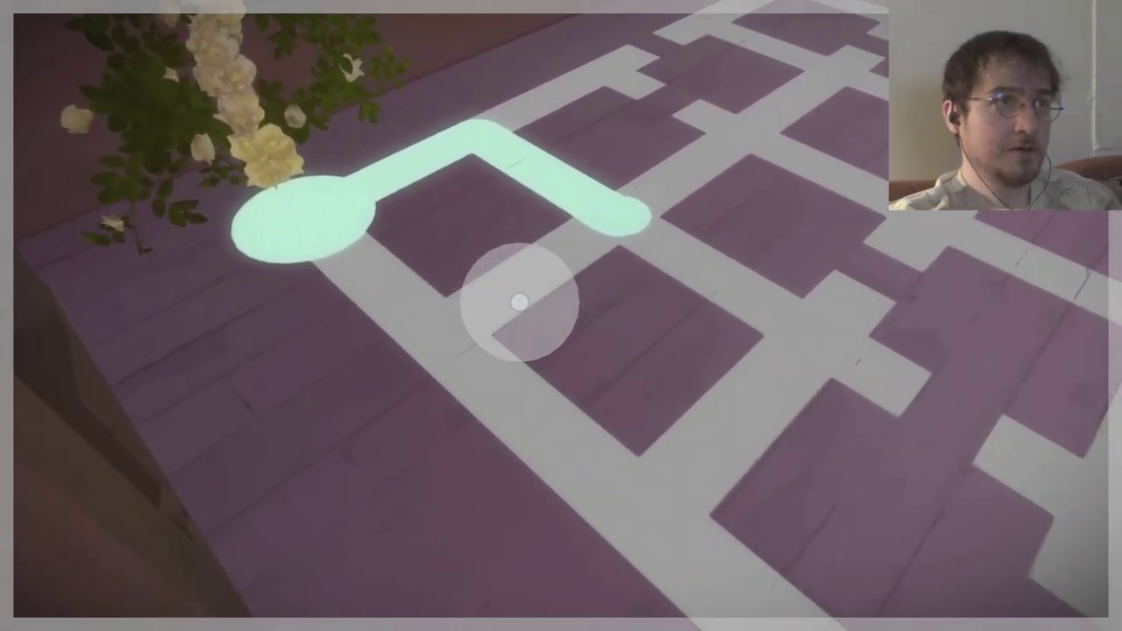
{"action": "left_click", "coordinate": [336, 198]}
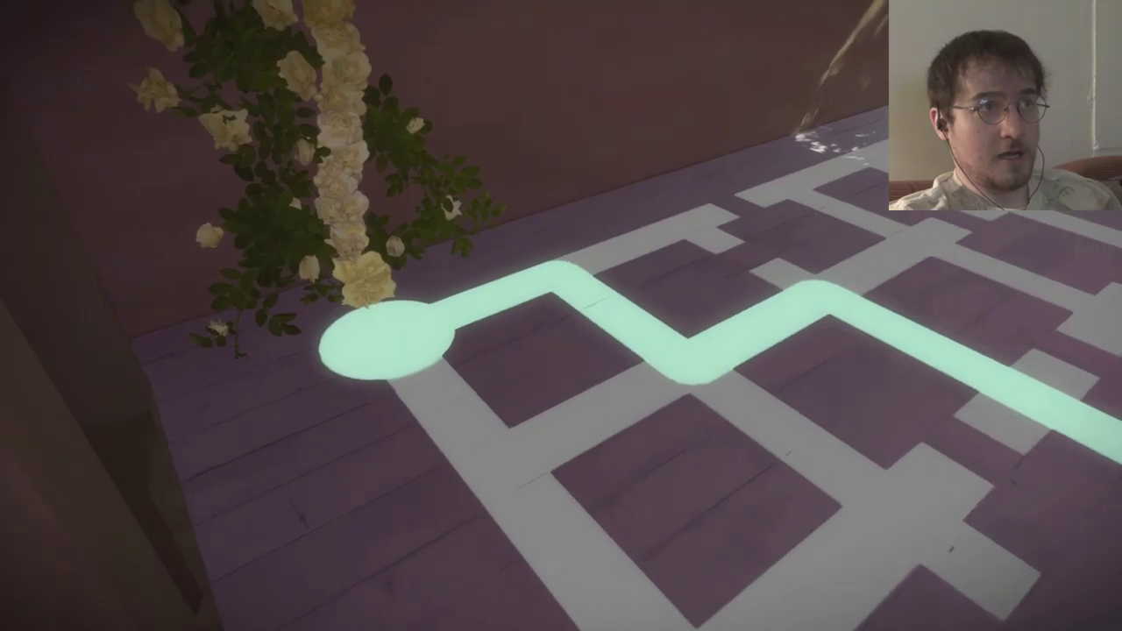
{"action": "left_click", "coordinate": [464, 295]}
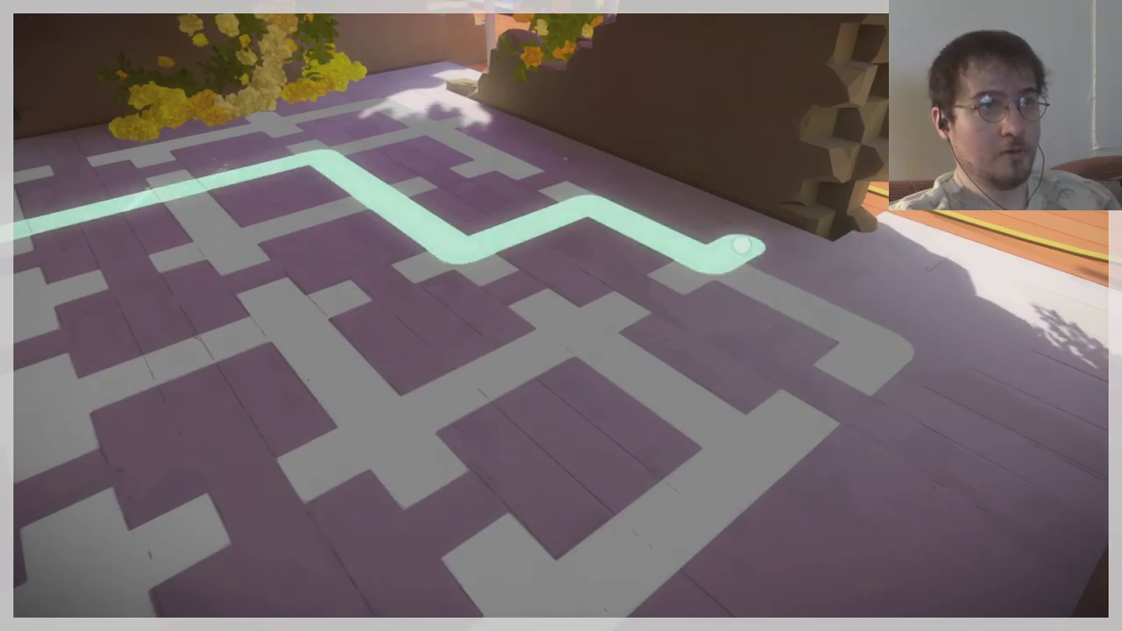
{"action": "left_click", "coordinate": [740, 247]}
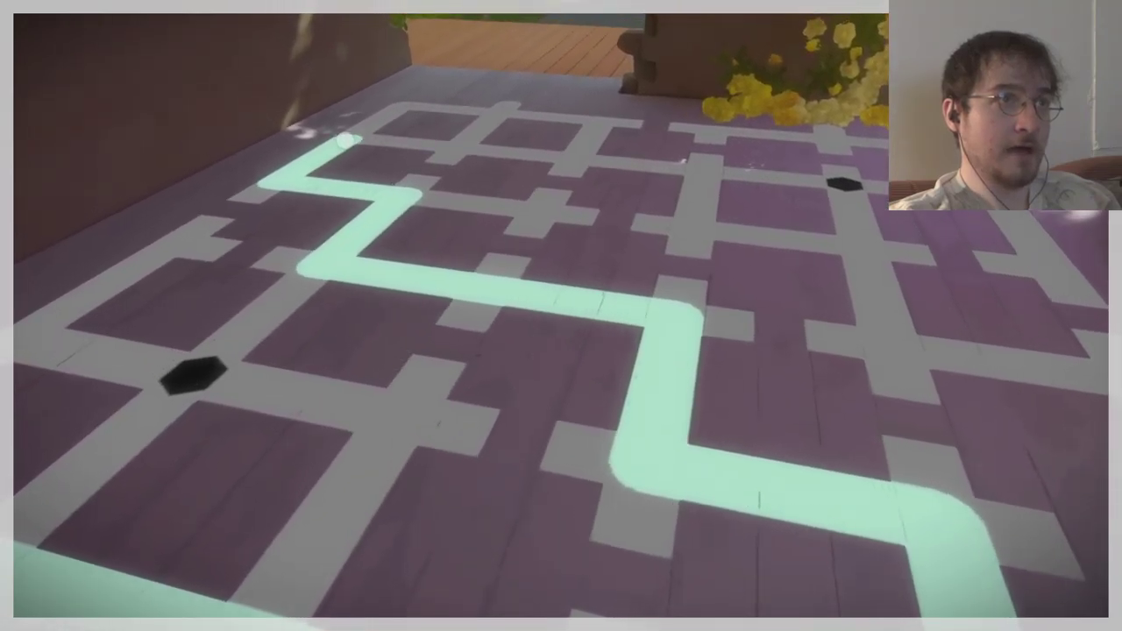
{"action": "left_click", "coordinate": [981, 612]}
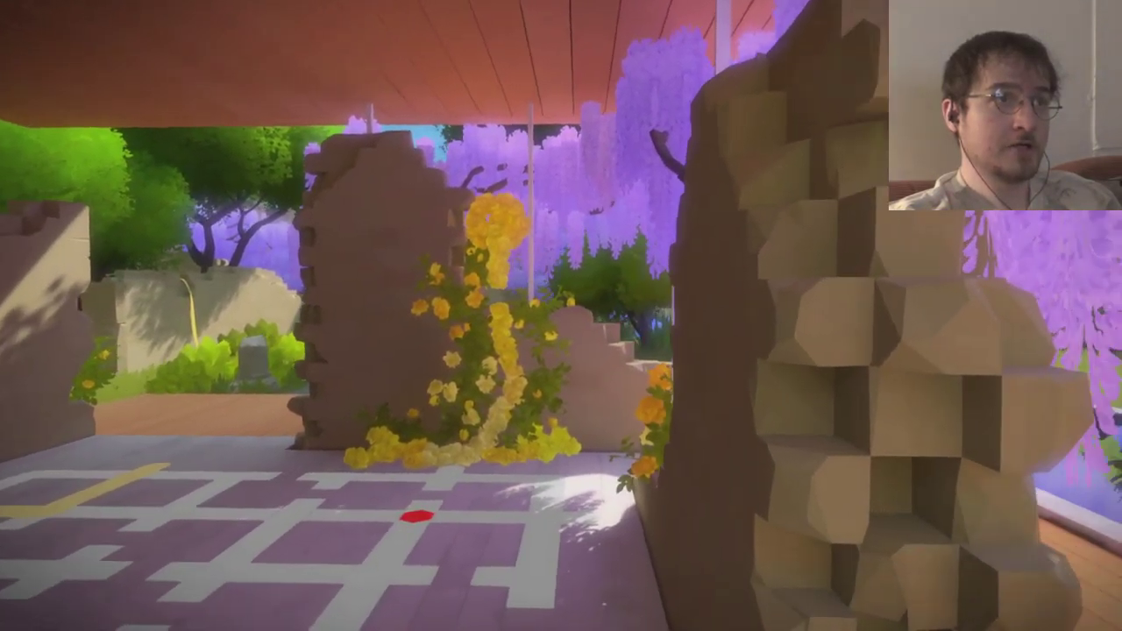
Step: Walk around the floor grid to the maze start by the yellow flowers
{"action": "key", "text": "w"}
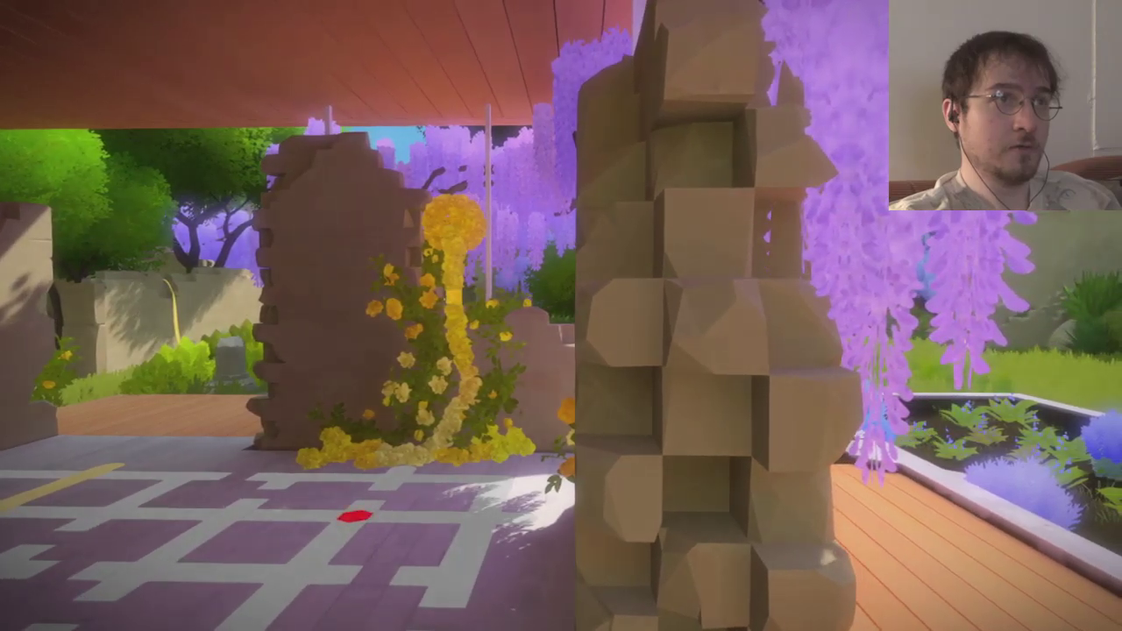
{"action": "left_click", "coordinate": [561, 315]}
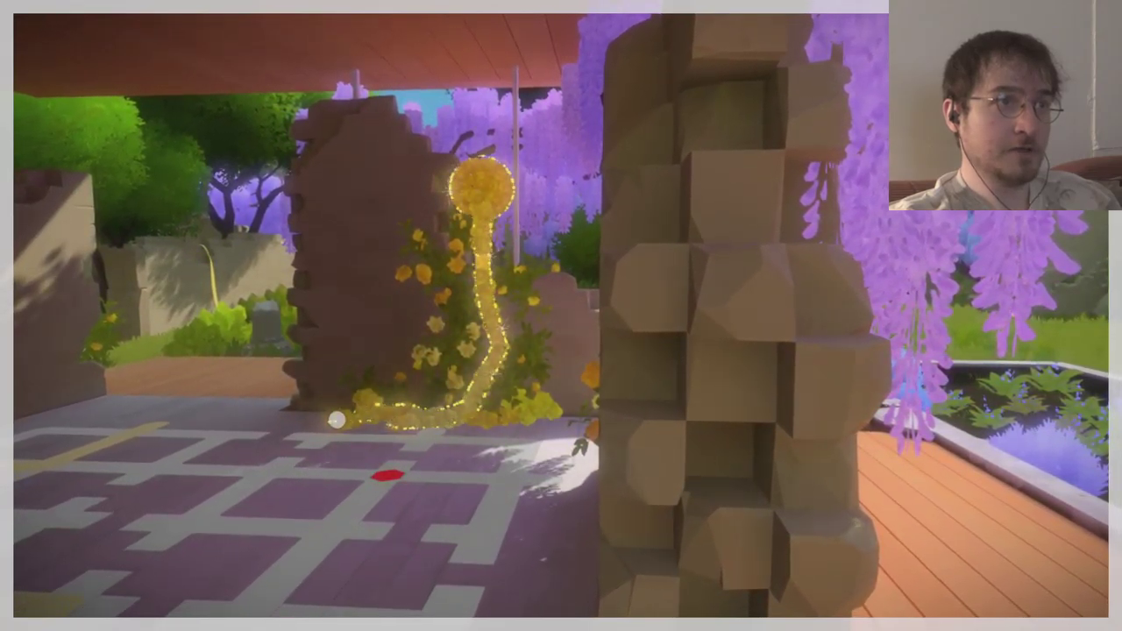
{"action": "right_click", "coordinate": [337, 420]}
{"action": "key", "text": "w"}
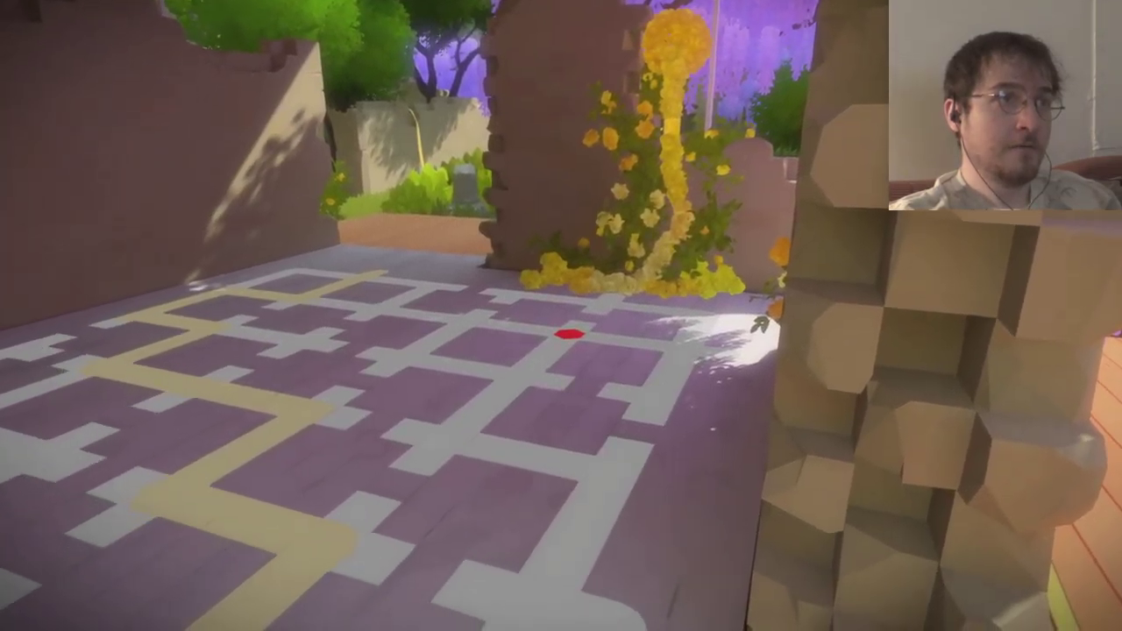
{"action": "key", "text": "w"}
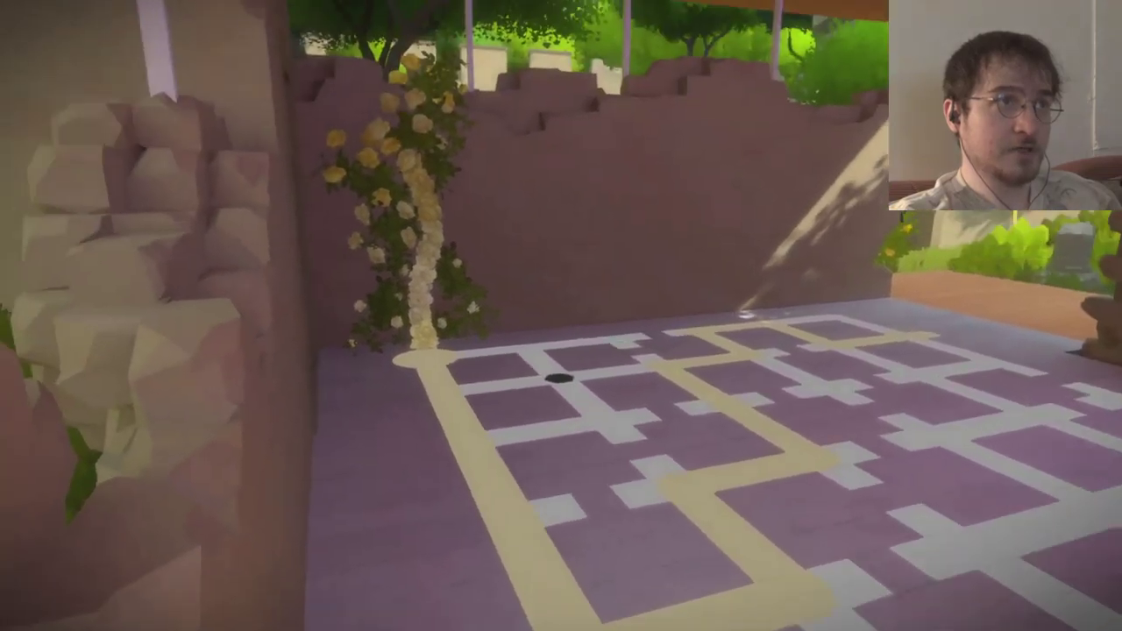
{"action": "key", "text": "w"}
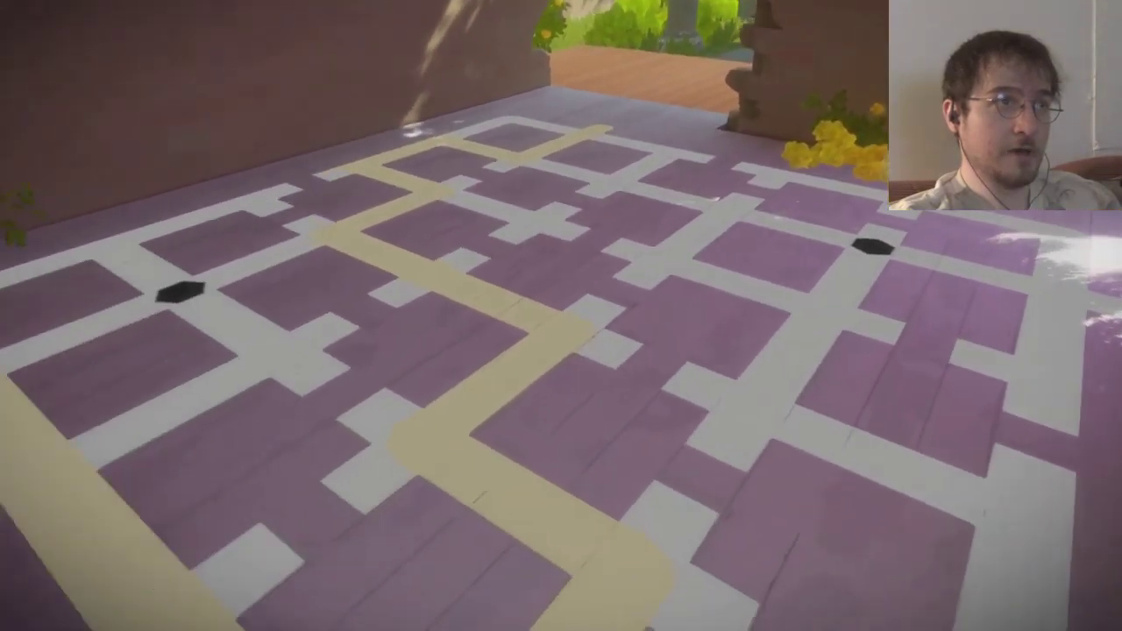
{"action": "key", "text": "w"}
Step: Trace a new route down the floor maze and submit it, getting a red-flagged dot
{"action": "left_click", "coordinate": [561, 316]}
{"action": "left_click", "coordinate": [446, 294]}
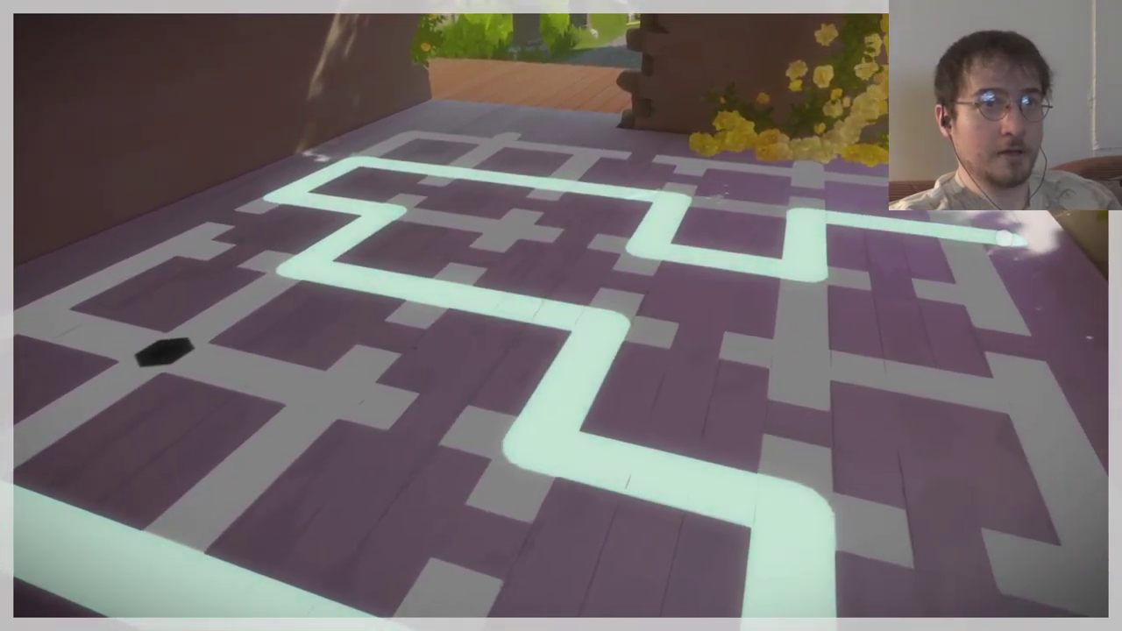
{"action": "left_click", "coordinate": [885, 228]}
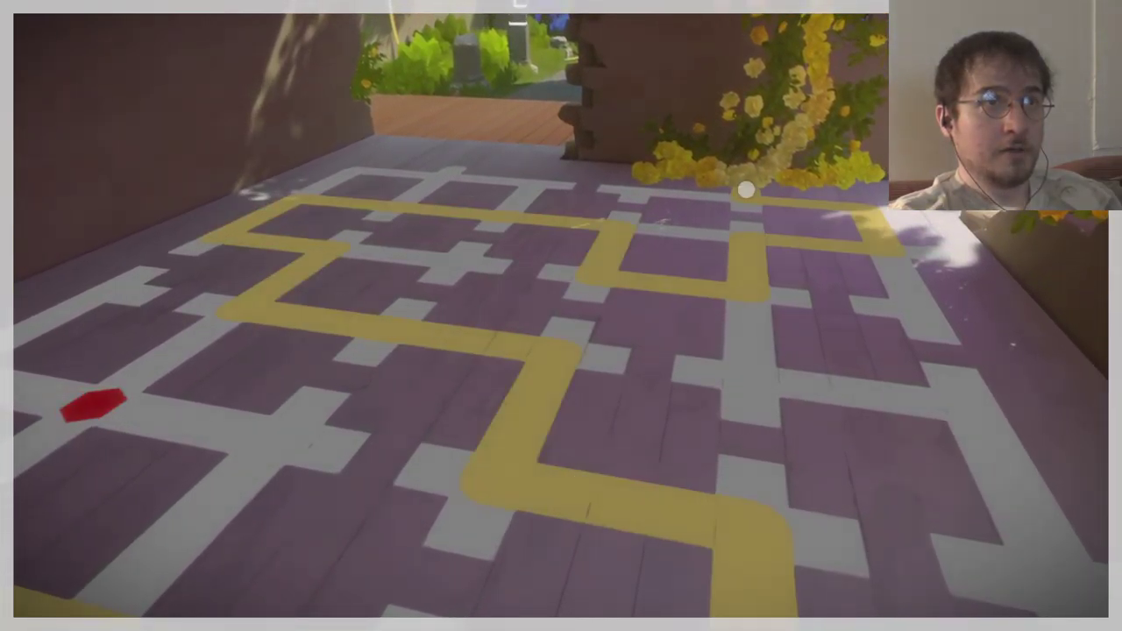
{"action": "right_click", "coordinate": [744, 190]}
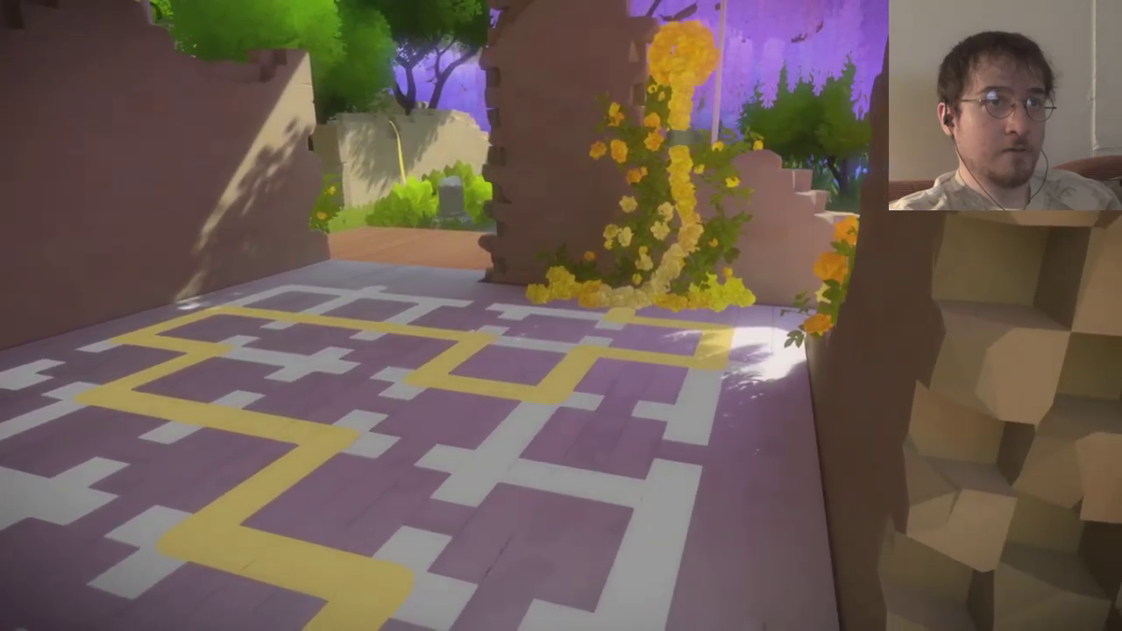
{"action": "left_click", "coordinate": [565, 257]}
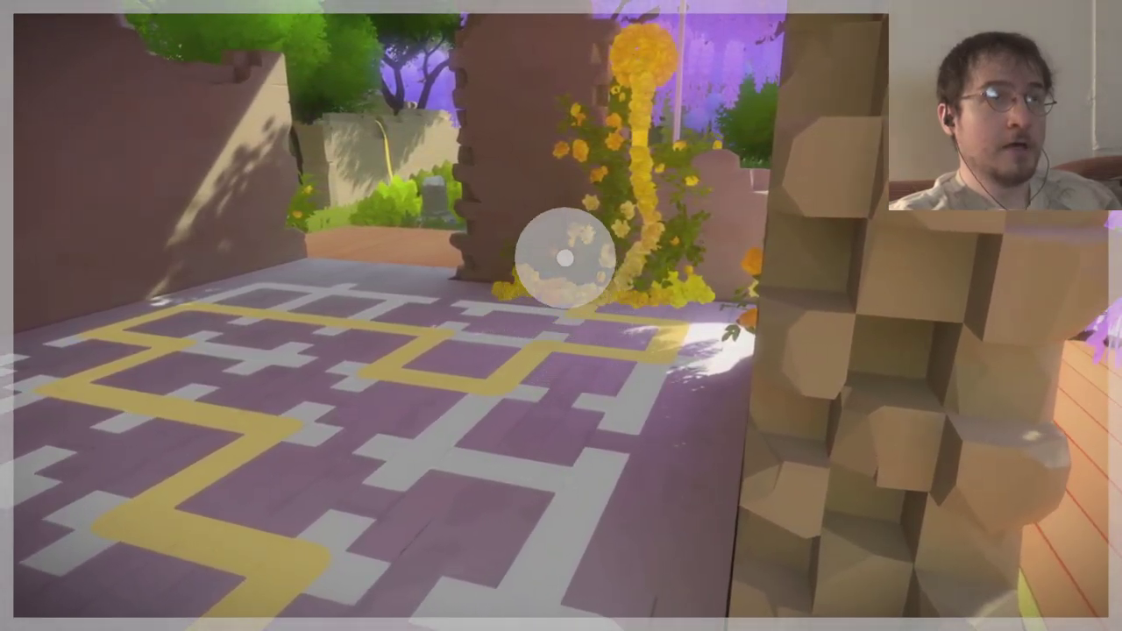
{"action": "right_click", "coordinate": [564, 257]}
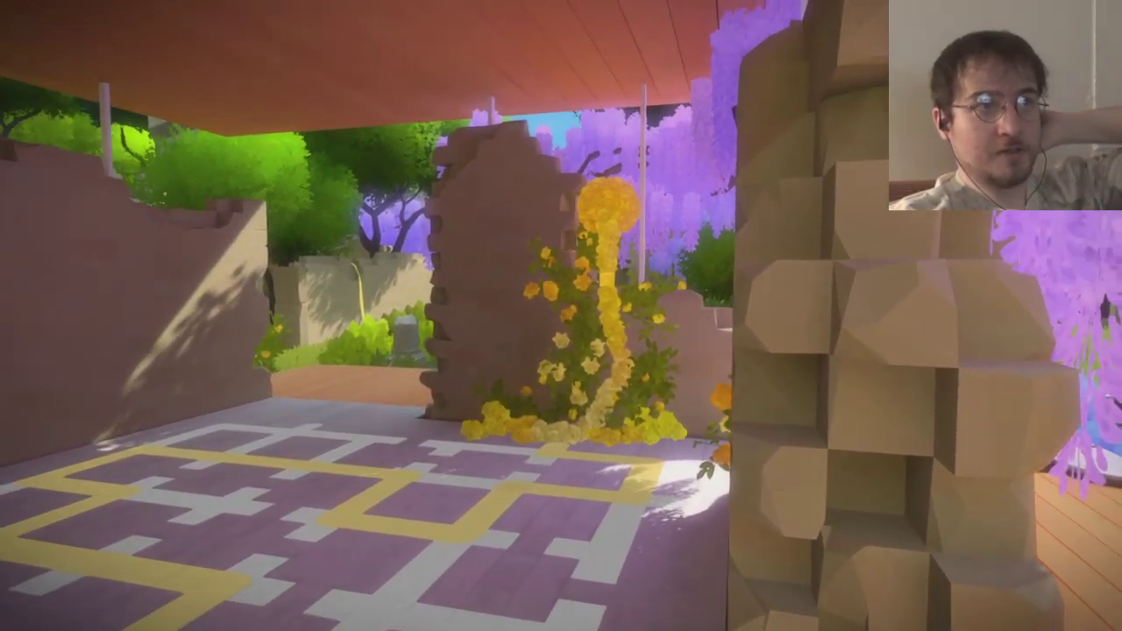
{"action": "left_click", "coordinate": [561, 316]}
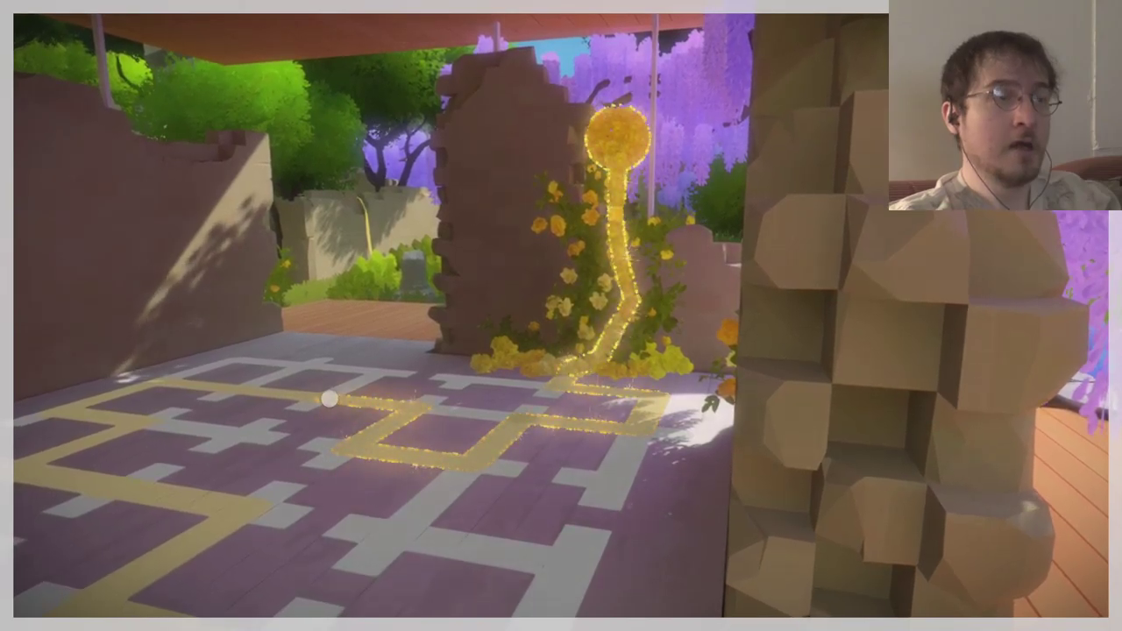
Step: Walk left past the dissolving floor line and rose pillar toward the wall's dark doorway
{"action": "key", "text": "a"}
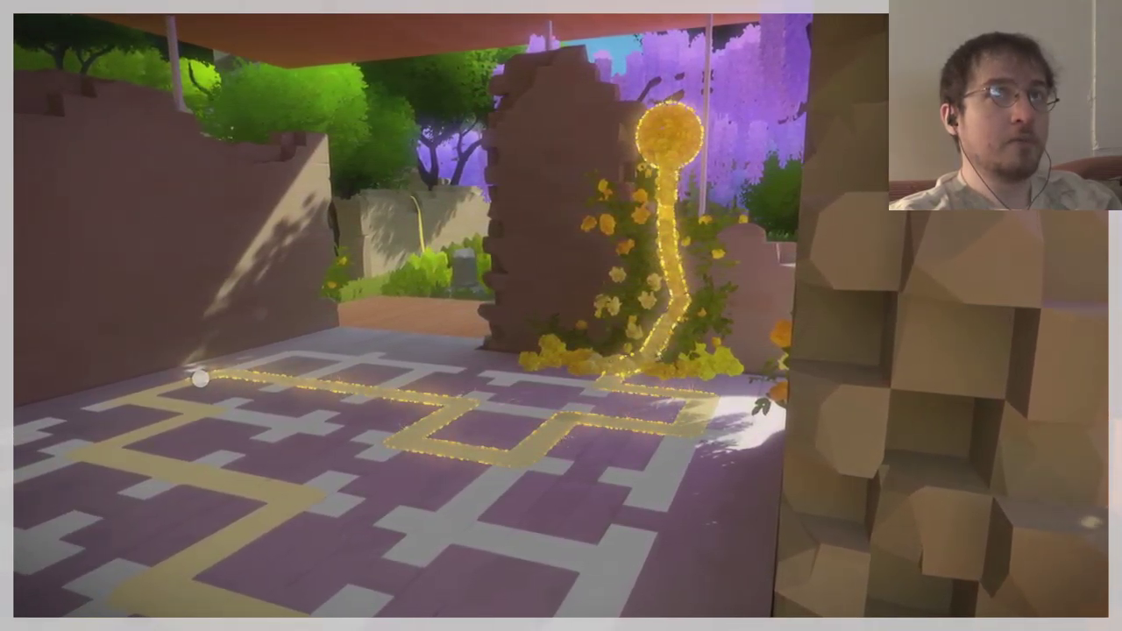
{"action": "key", "text": "a"}
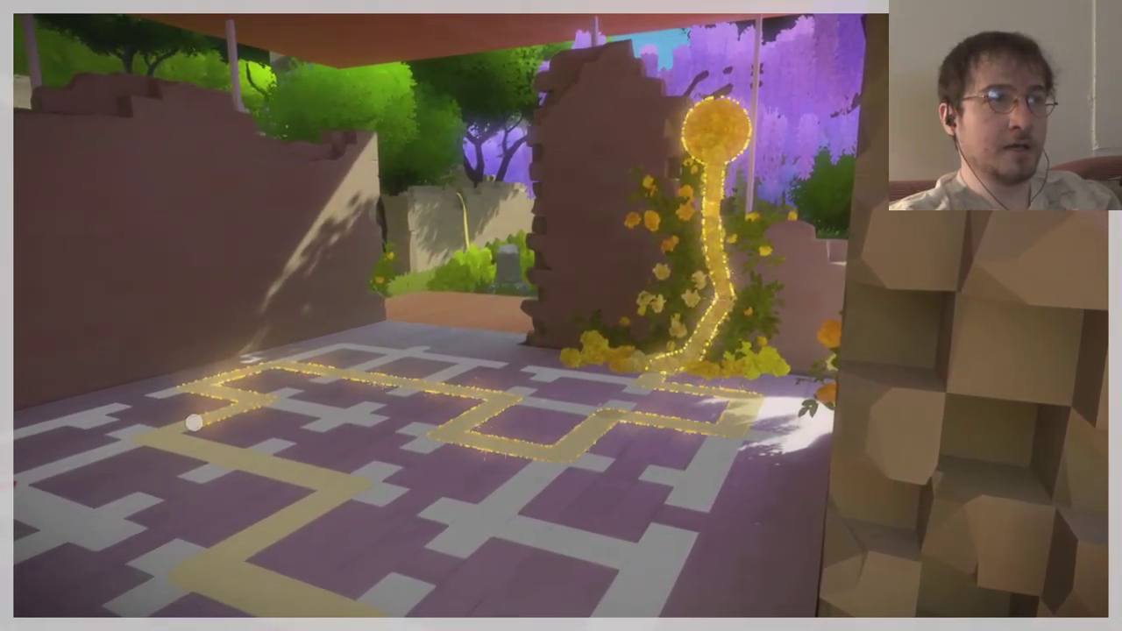
{"action": "key", "text": "a"}
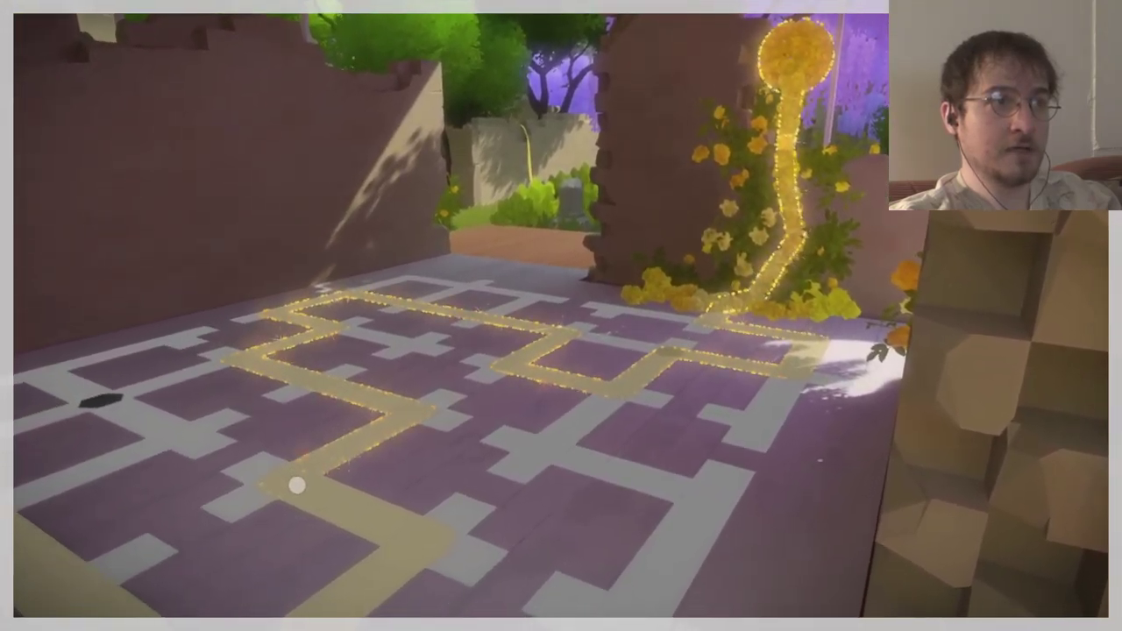
{"action": "key", "text": "a"}
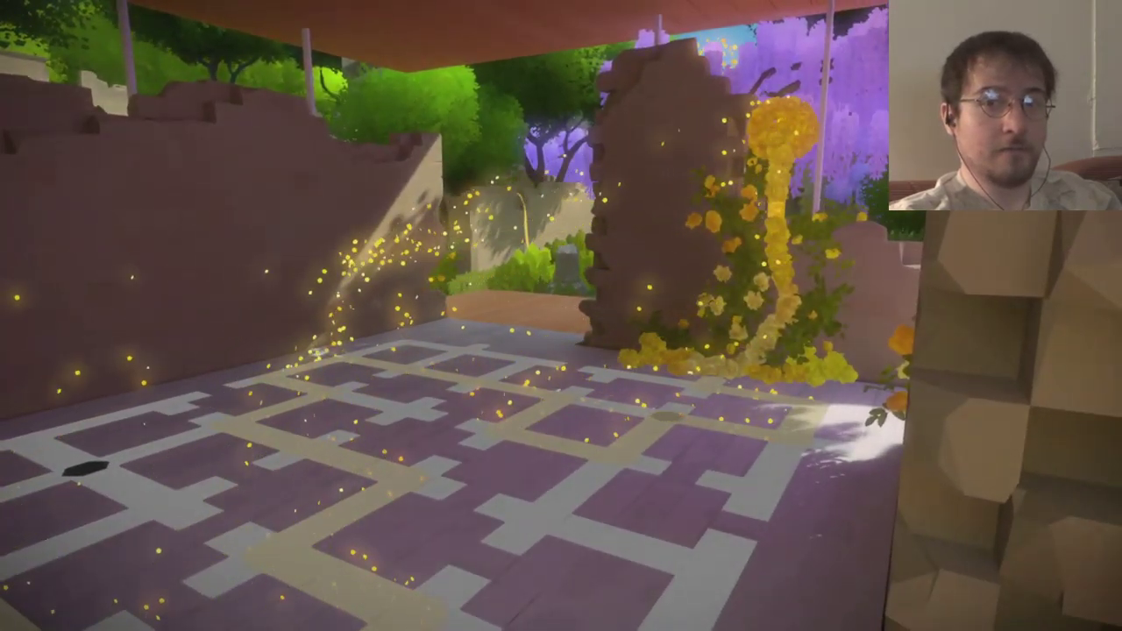
{"action": "key", "text": "s"}
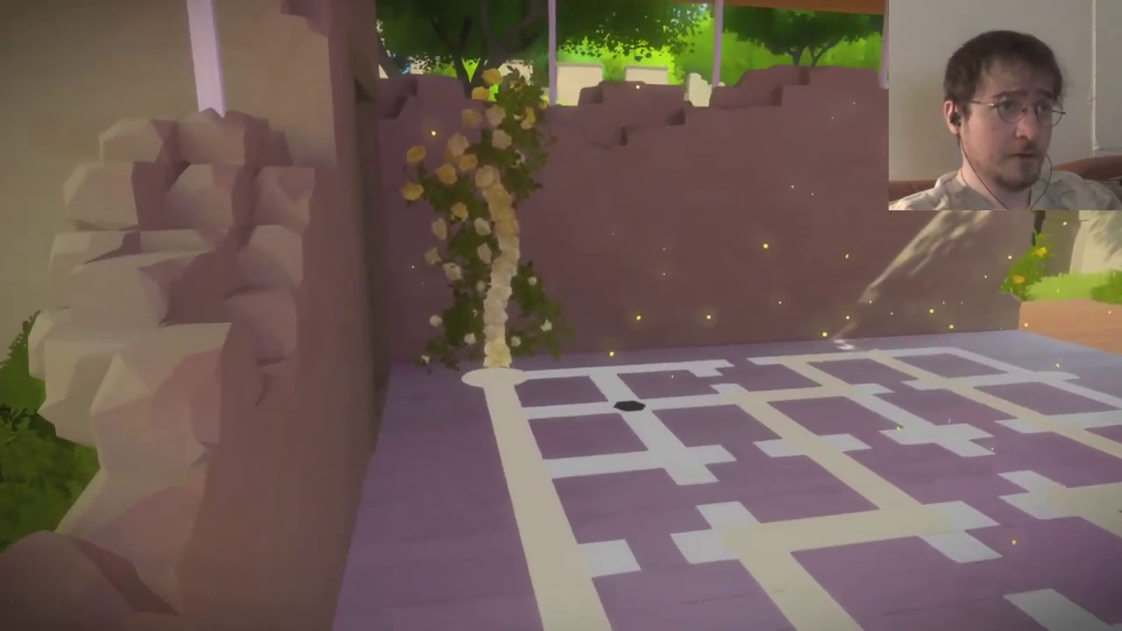
{"action": "left_click", "coordinate": [561, 316]}
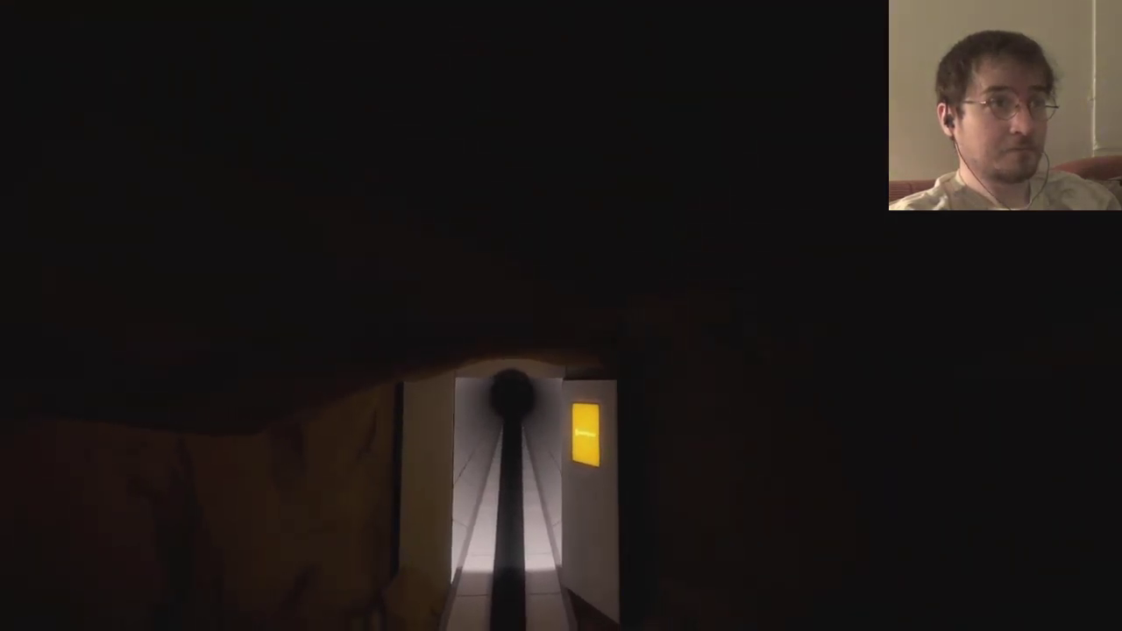
Step: Light the orb on the pole inside the dark tunnel
{"action": "left_click", "coordinate": [512, 402]}
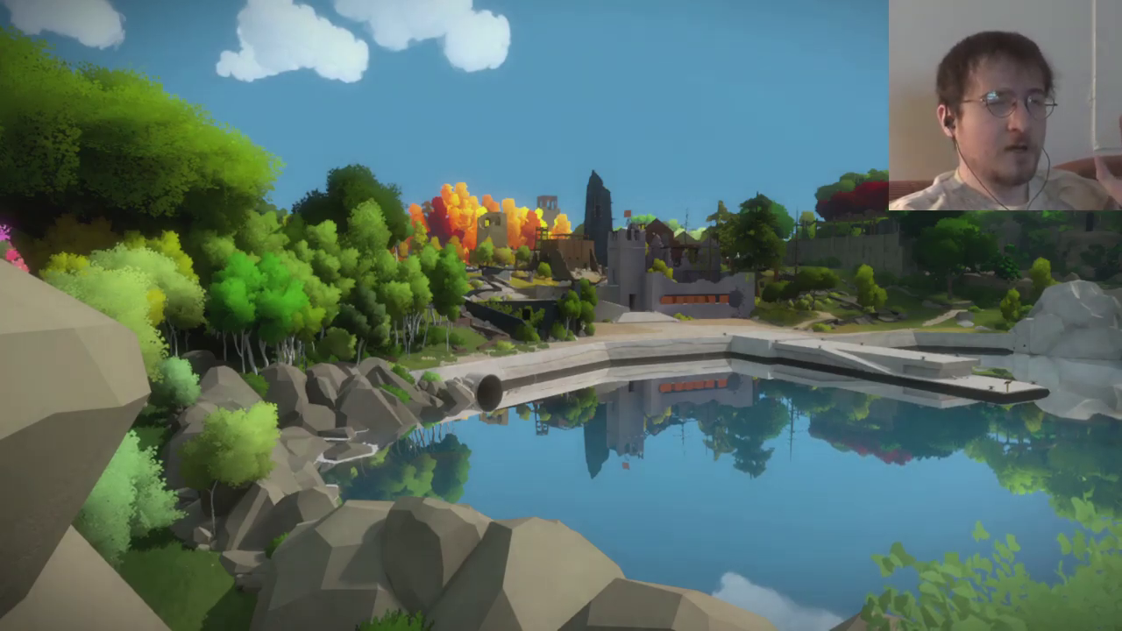
Step: Trace the line along the lake shore and leave puzzle mode
{"action": "left_click", "coordinate": [561, 316]}
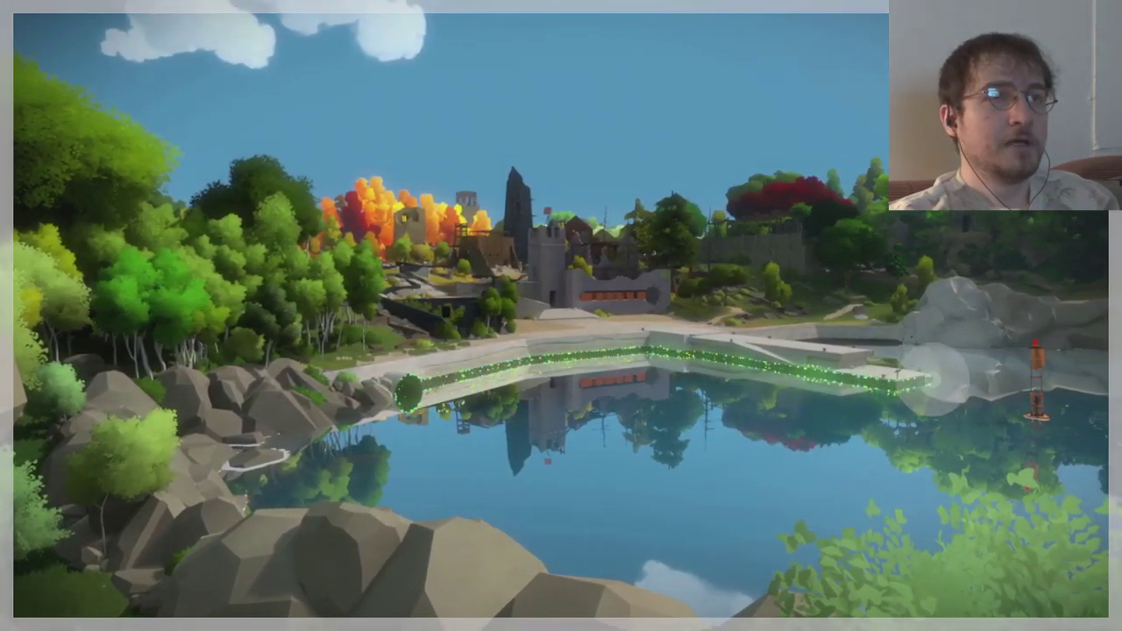
{"action": "right_click", "coordinate": [851, 371]}
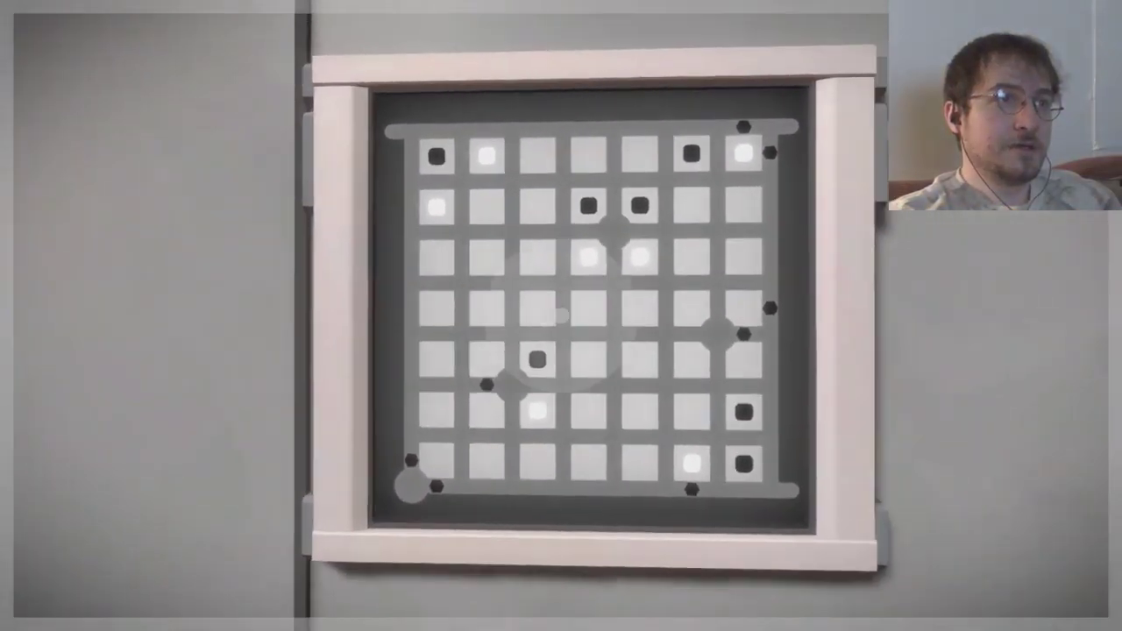
Step: Trace lines from the bottom-left circle on the bunker door's grid, cancelling each to retry
{"action": "left_click", "coordinate": [561, 315]}
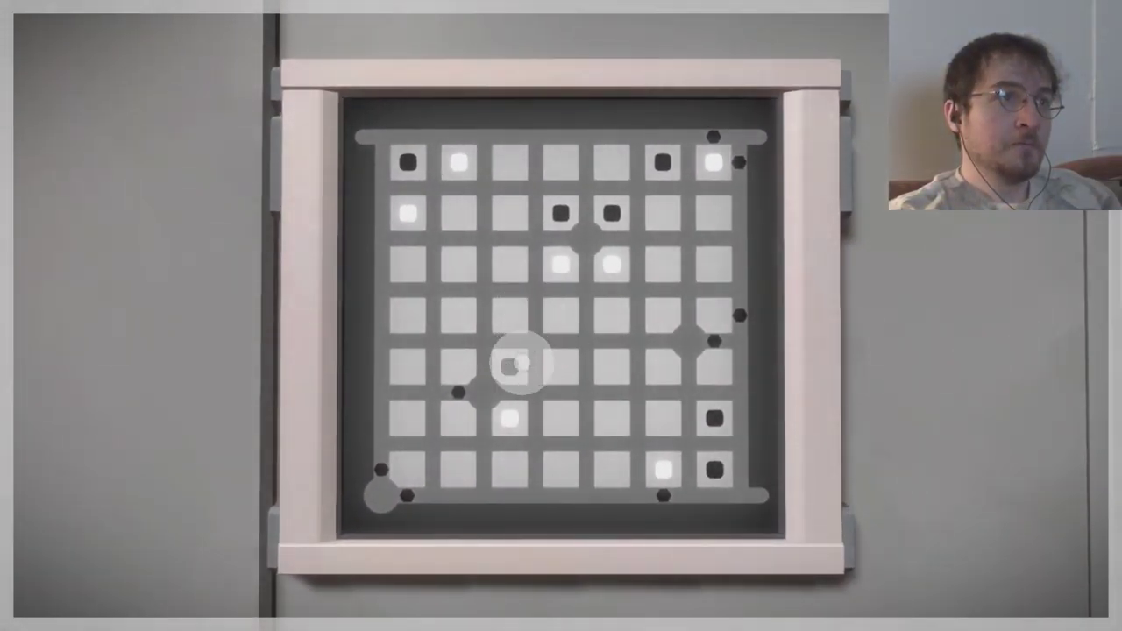
{"action": "left_click", "coordinate": [381, 493]}
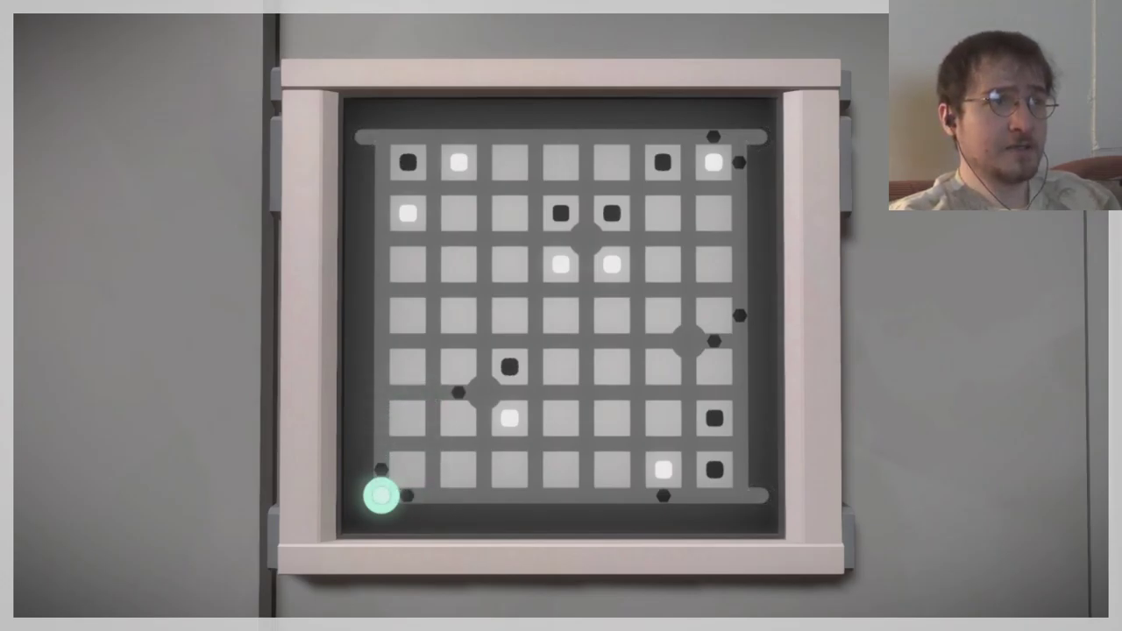
{"action": "left_click", "coordinate": [381, 496]}
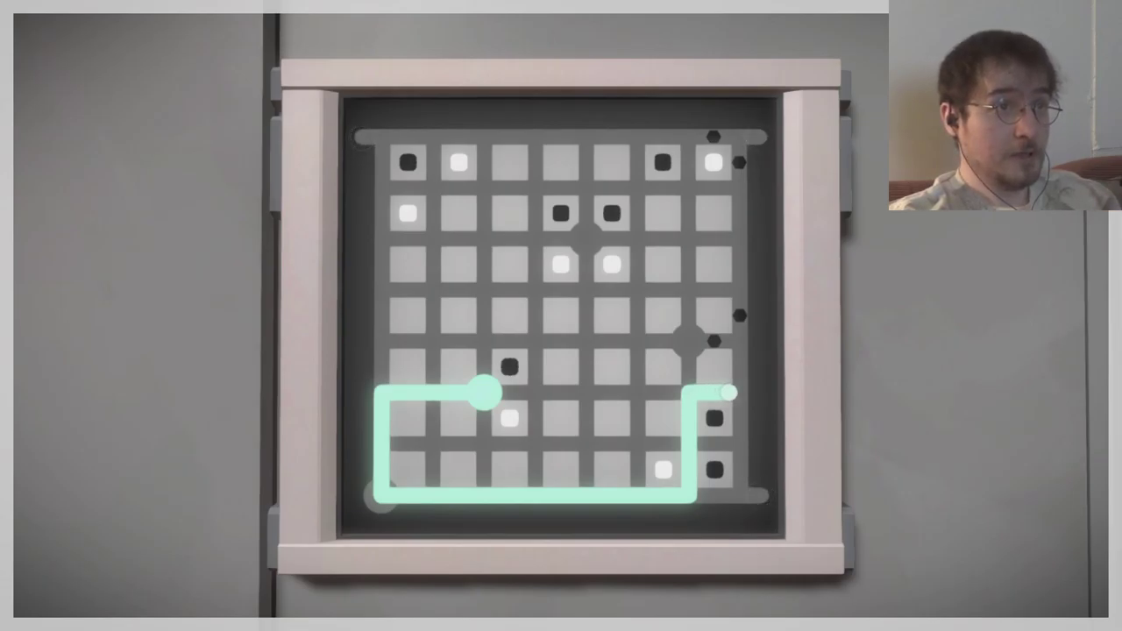
{"action": "left_click", "coordinate": [688, 495]}
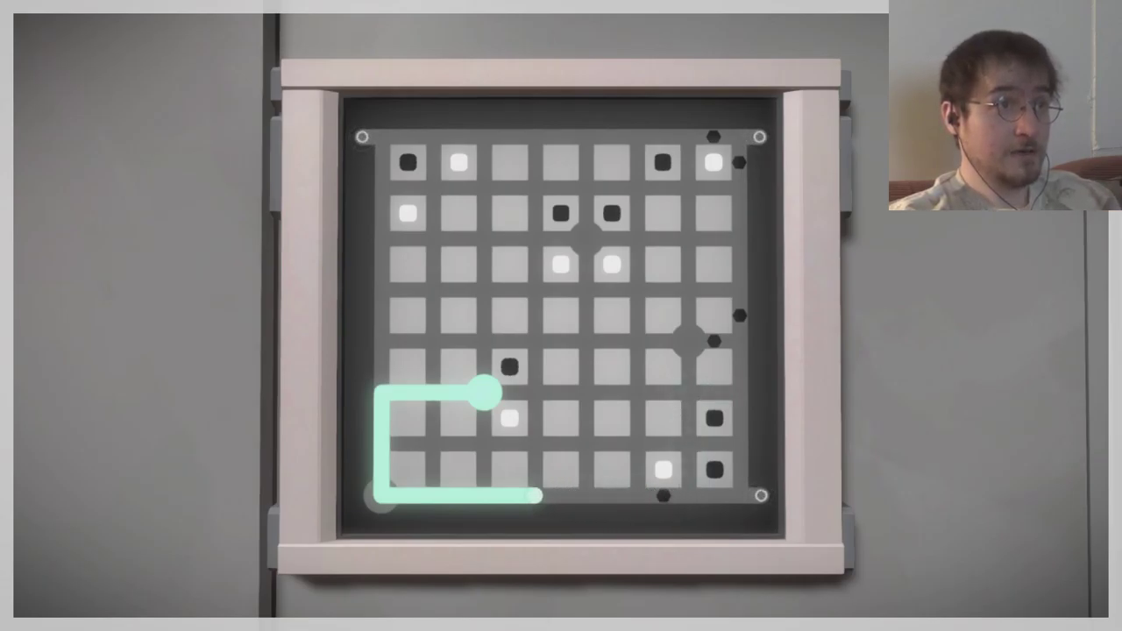